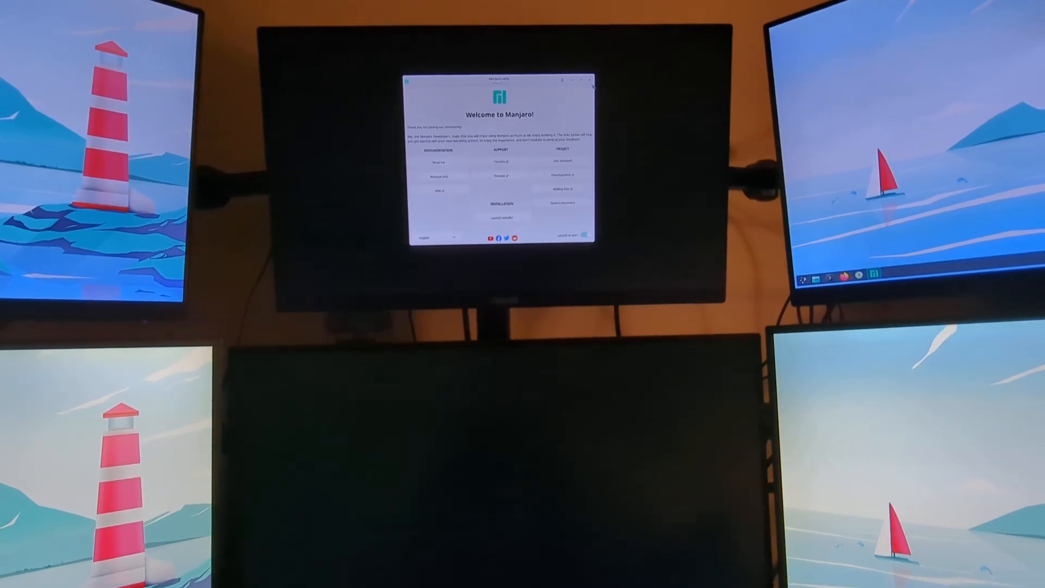
Launch the Manjaro Linux installer from the desktop and maximize its window.
left_click(598, 80)
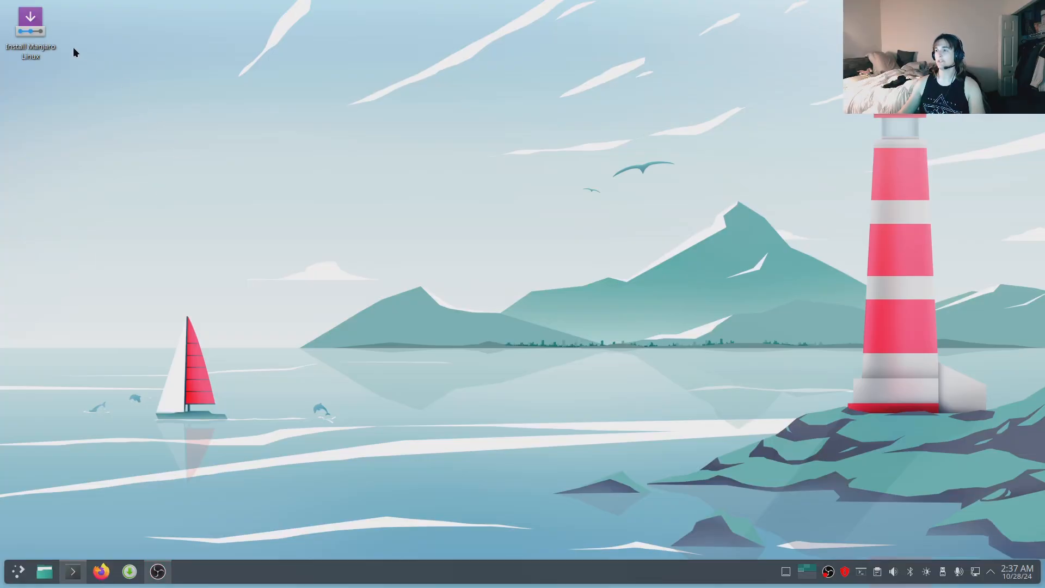
left_click(43, 36)
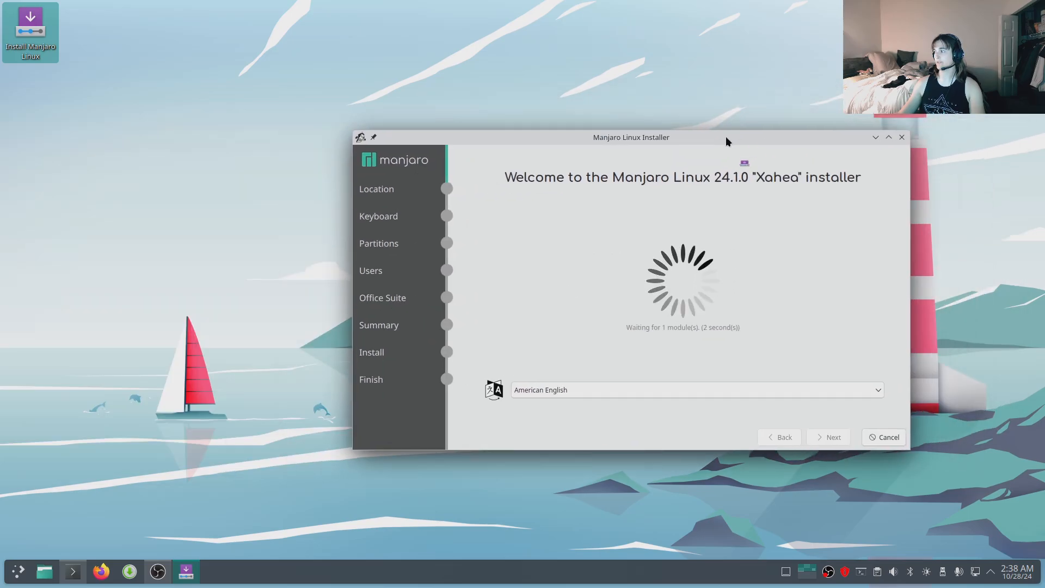
double_click(723, 136)
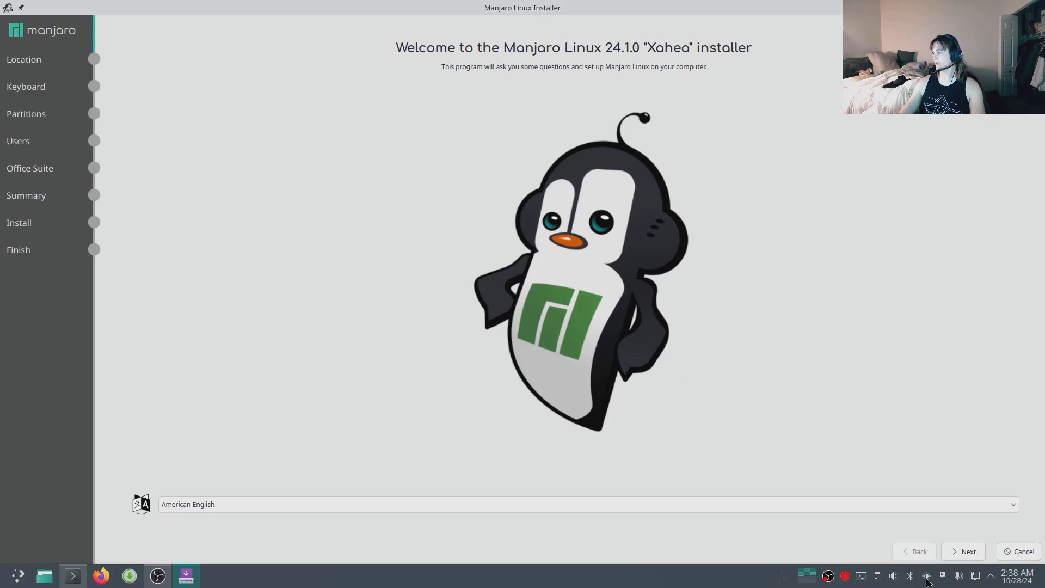
Disconnect and reconnect Wired connection 1 from the network applet.
mouse_move(976, 575)
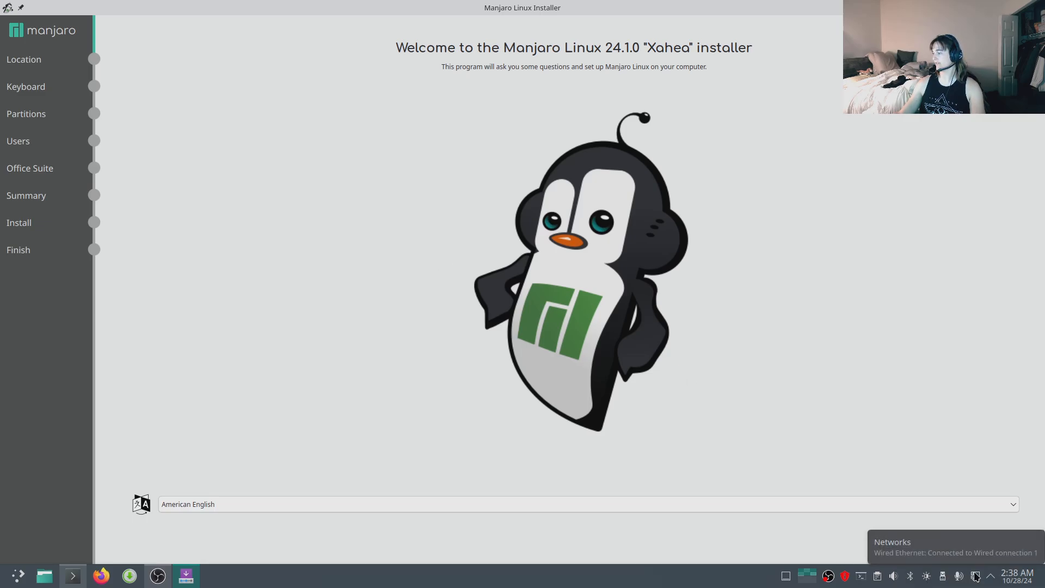
left_click(975, 576)
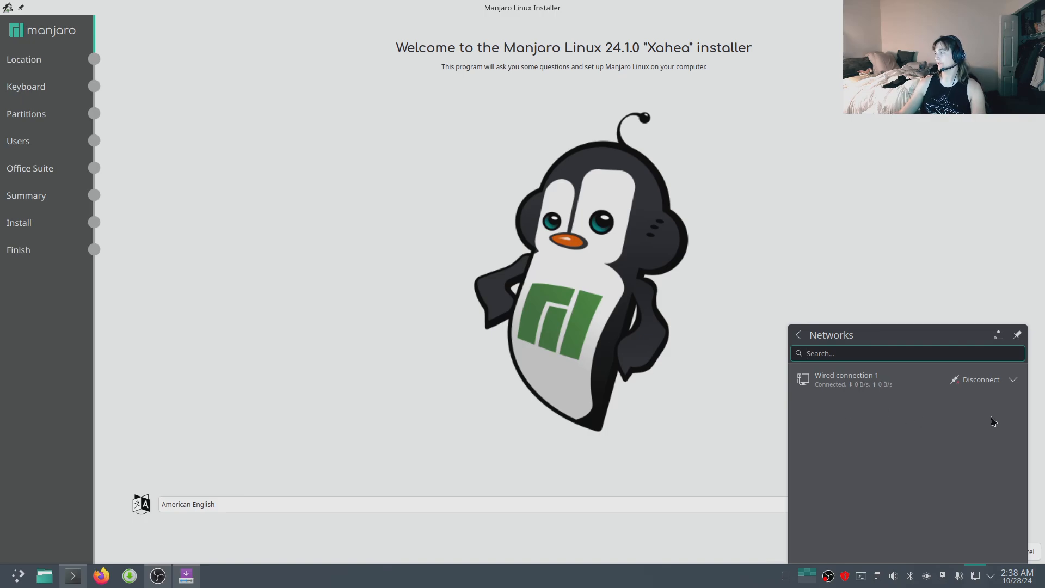
left_click(975, 380)
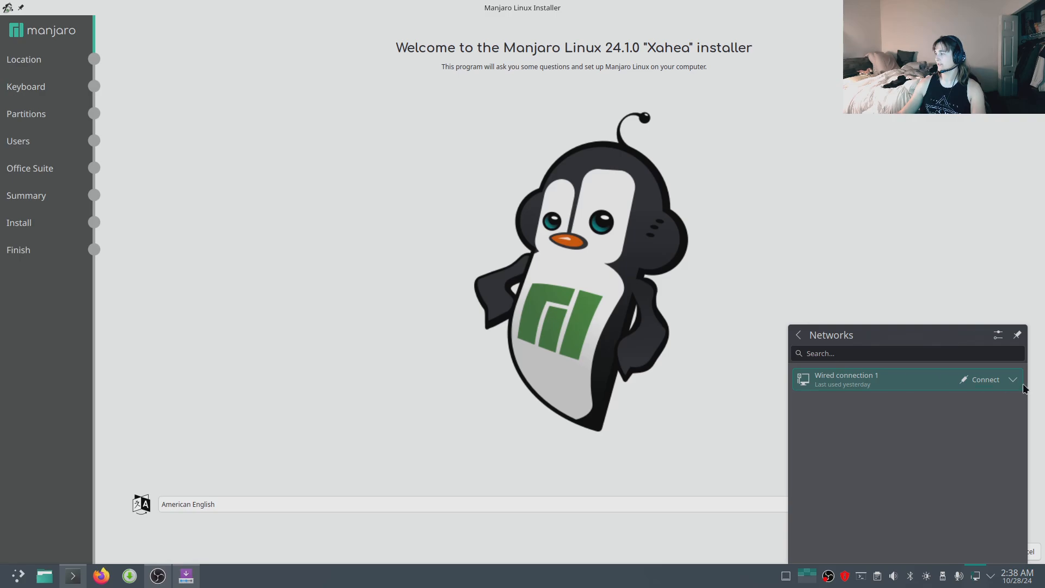
left_click(983, 381)
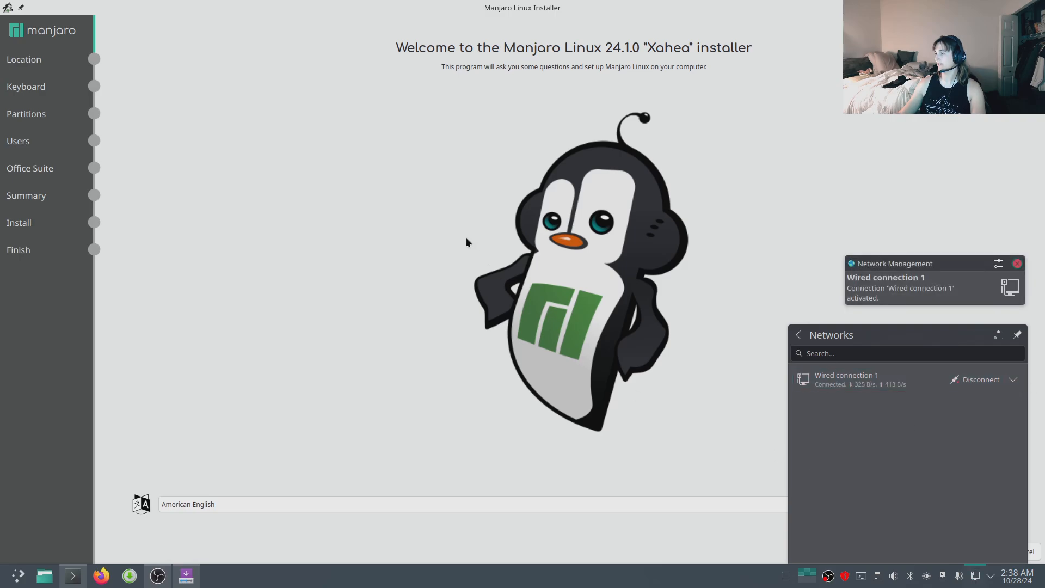
left_click(394, 406)
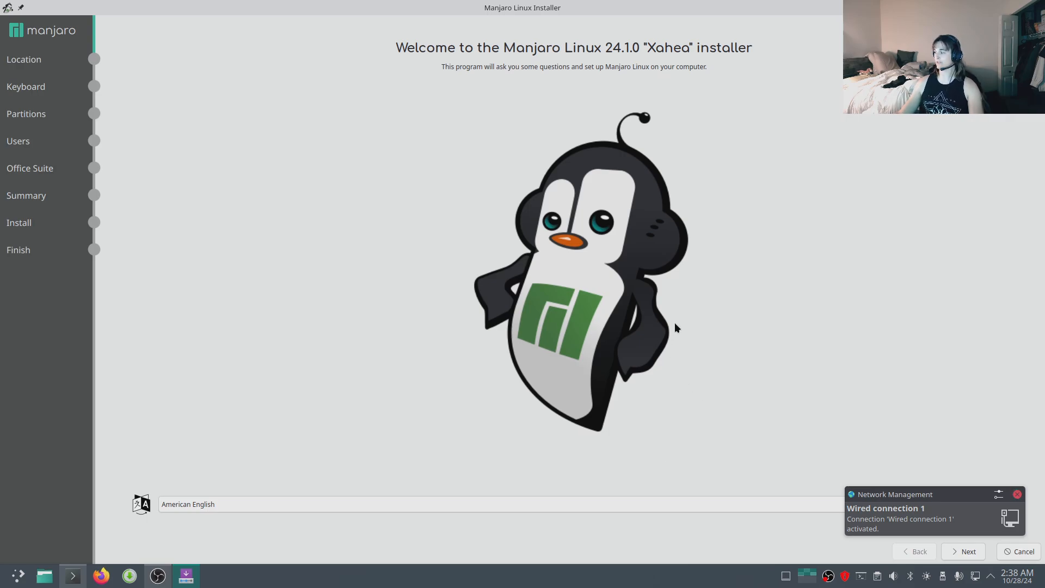
Advance through the welcome, location and keyboard pages keeping American English, Indiana/Indianapolis and English (US) Default.
left_click(965, 552)
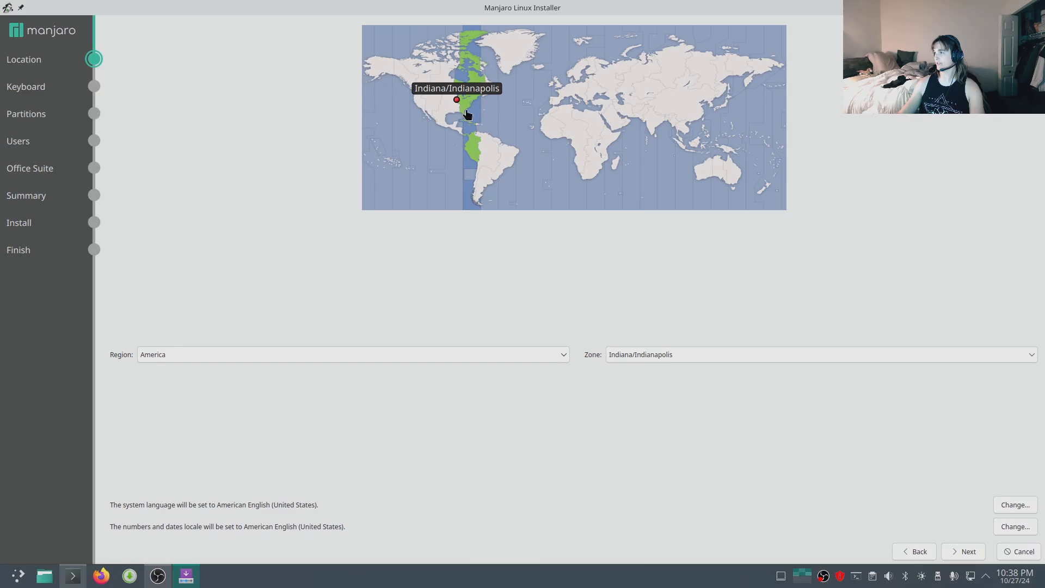
left_click(952, 551)
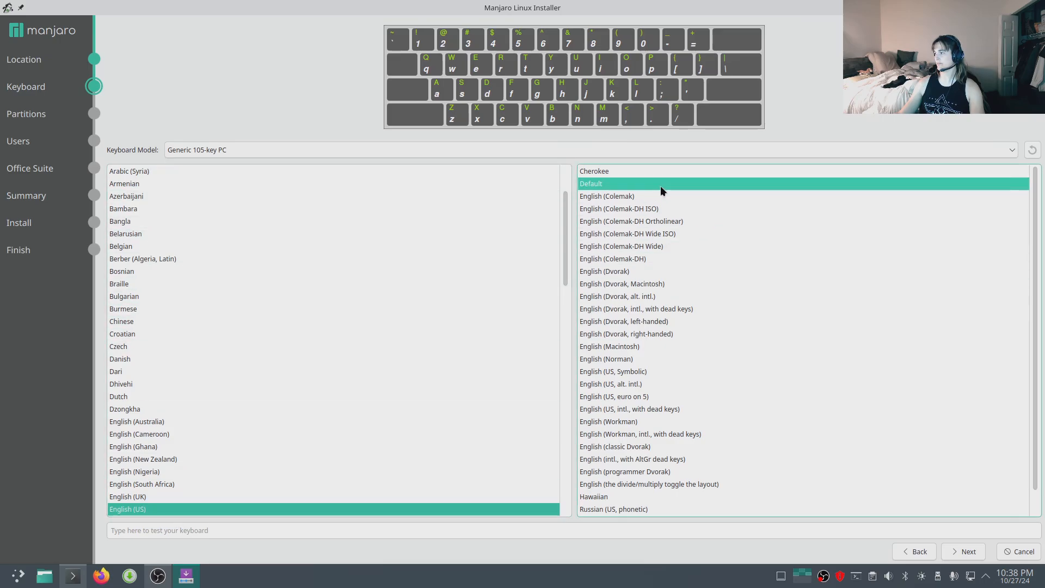
left_click(968, 558)
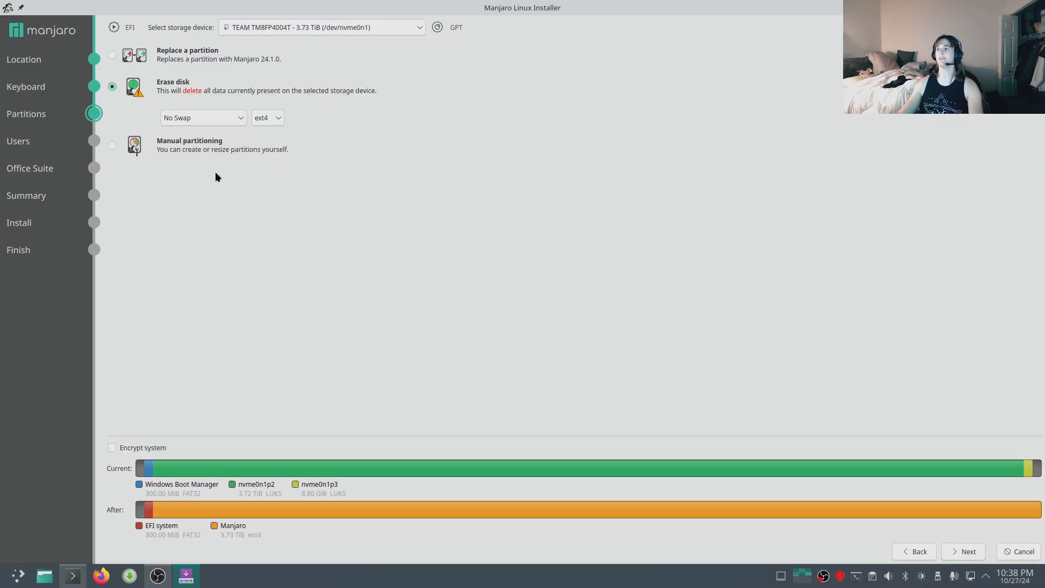
Browse the storage device list and select the WDC WDS100T2B0C drive (/dev/nvme1n1).
left_click(423, 26)
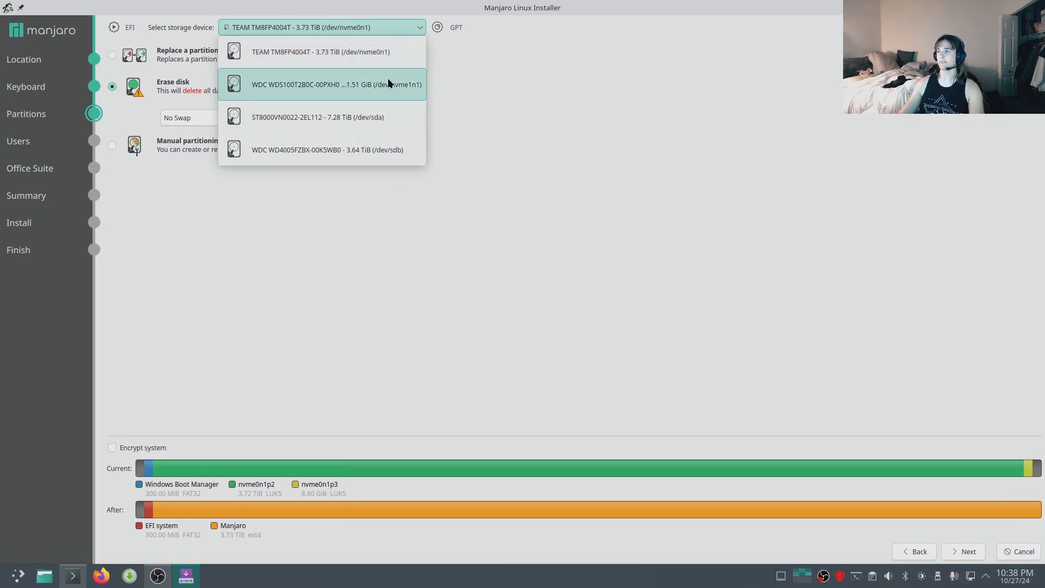
left_click(433, 225)
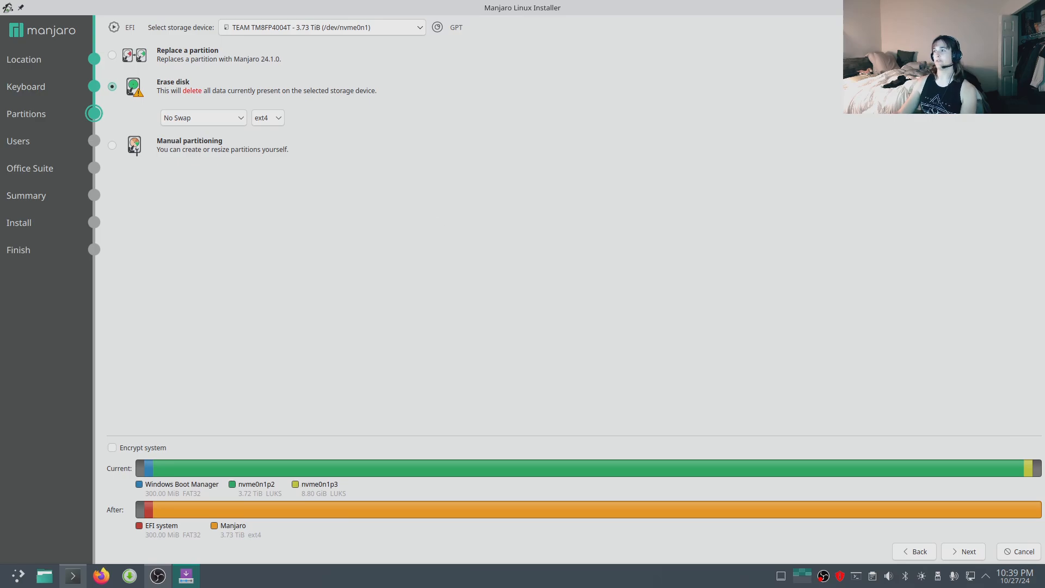
left_click(407, 26)
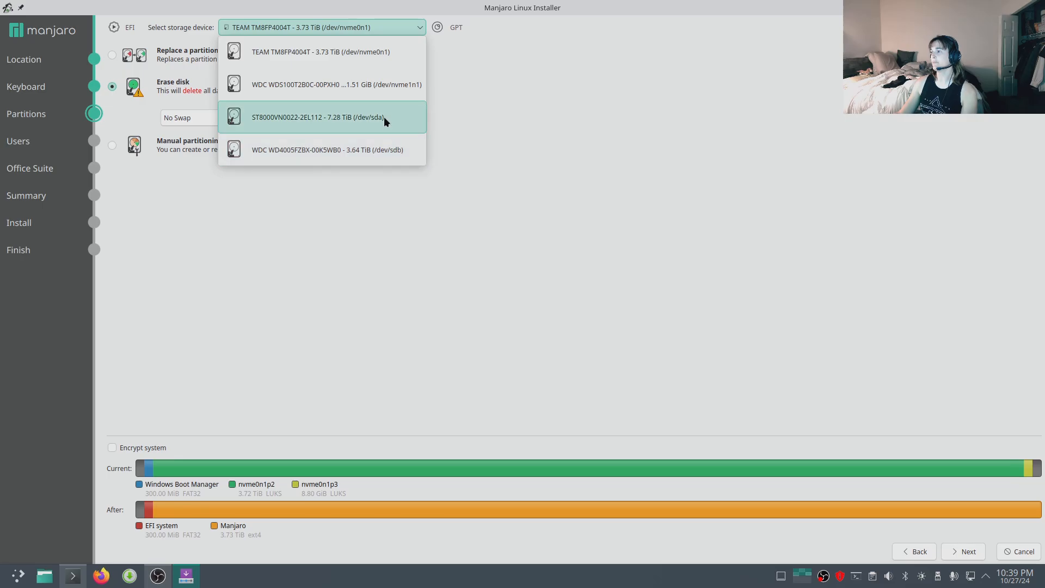
left_click(403, 82)
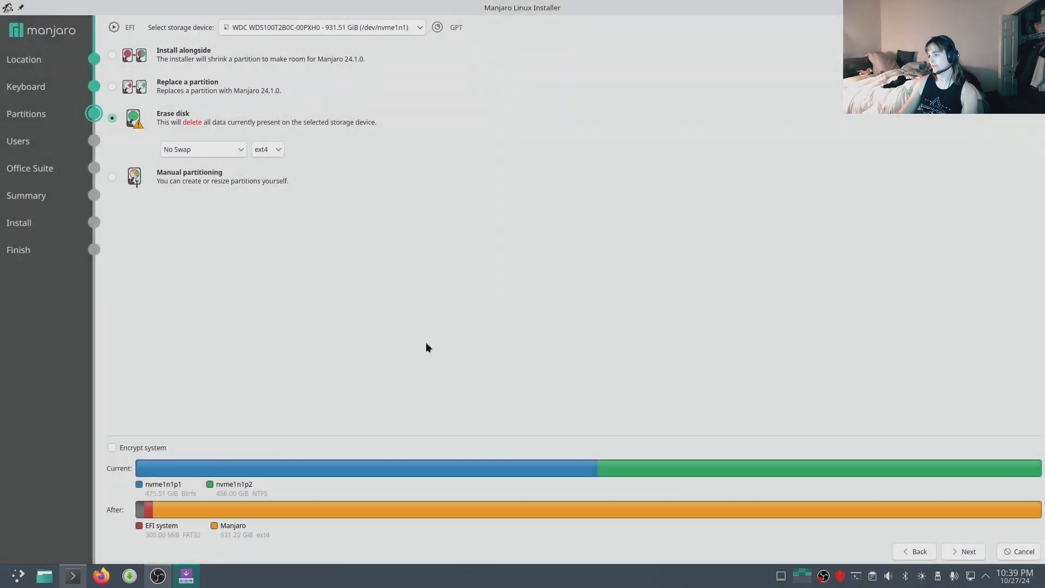
left_click(353, 28)
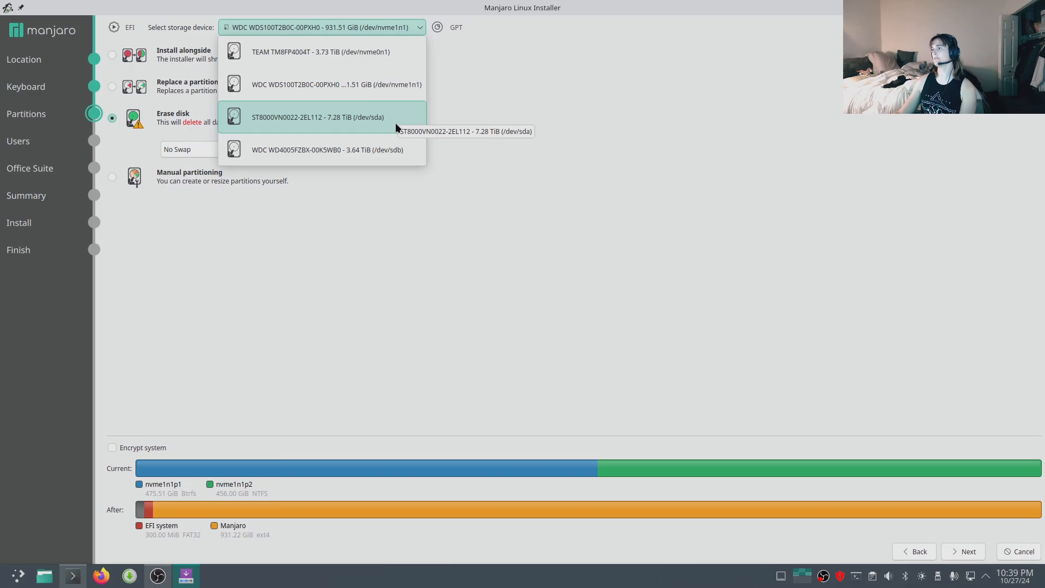
left_click(498, 165)
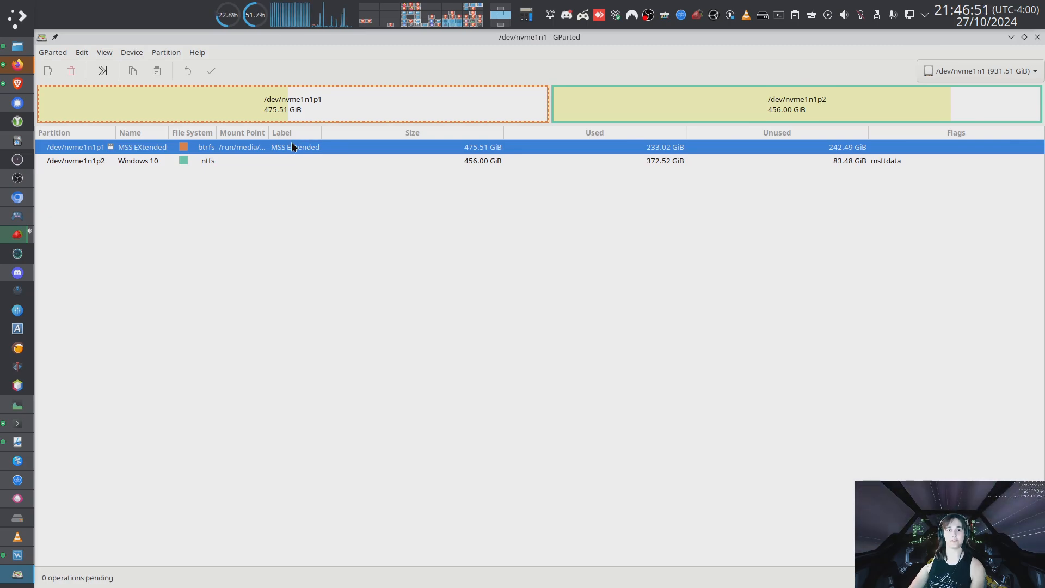
Inspect the /dev/nvme1n1 partitions in GParted, selecting the Windows 10 partition.
left_click(143, 161)
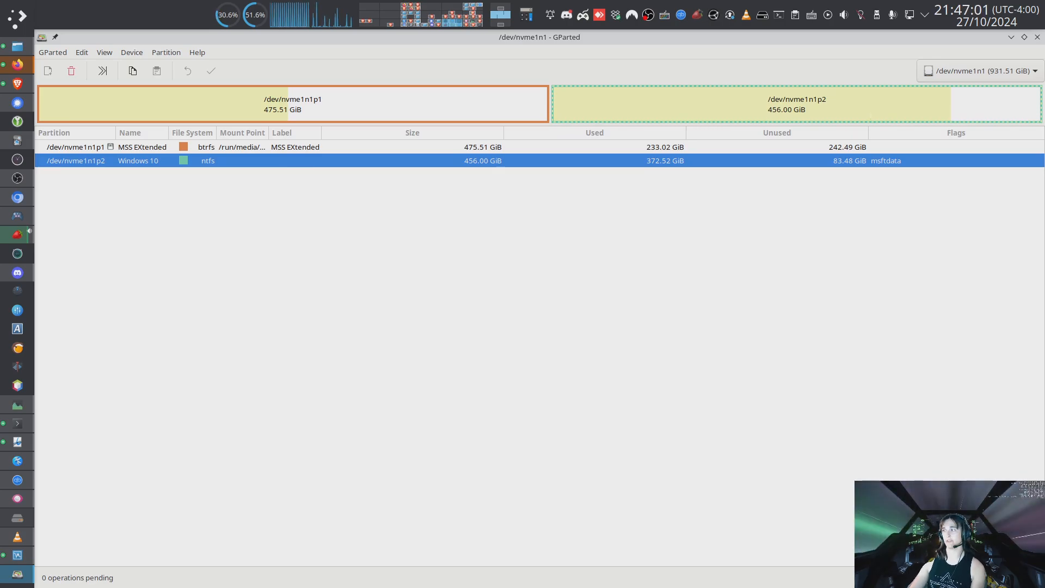
left_click_drag(1044, 39, 453, 165)
key("Escape")
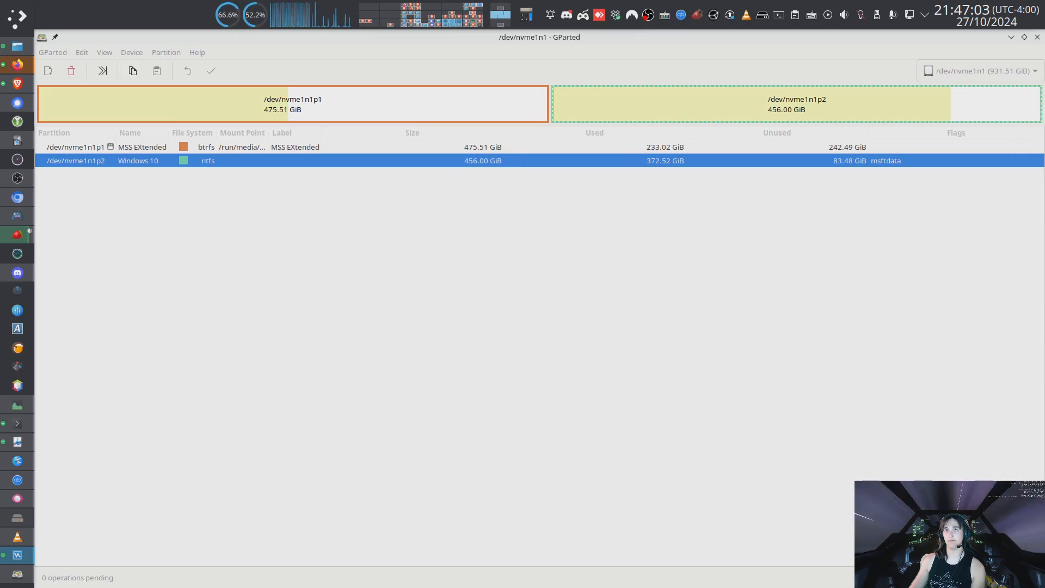
Bring the Manjaro KDE VirtualBox window to the front and maximize it.
left_click_drag(469, 0, 436, 116)
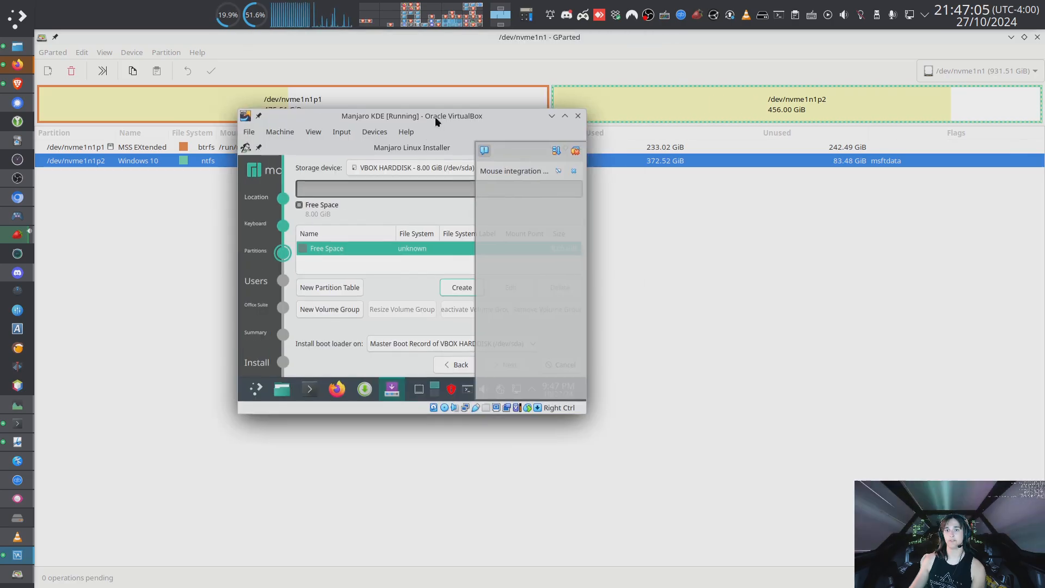
double_click(436, 116)
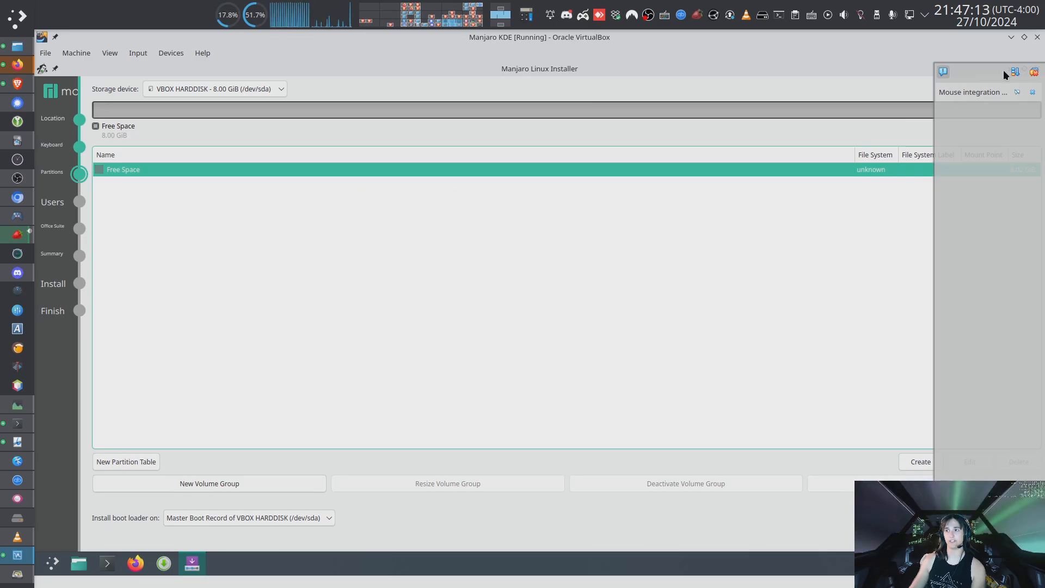
left_click(1011, 37)
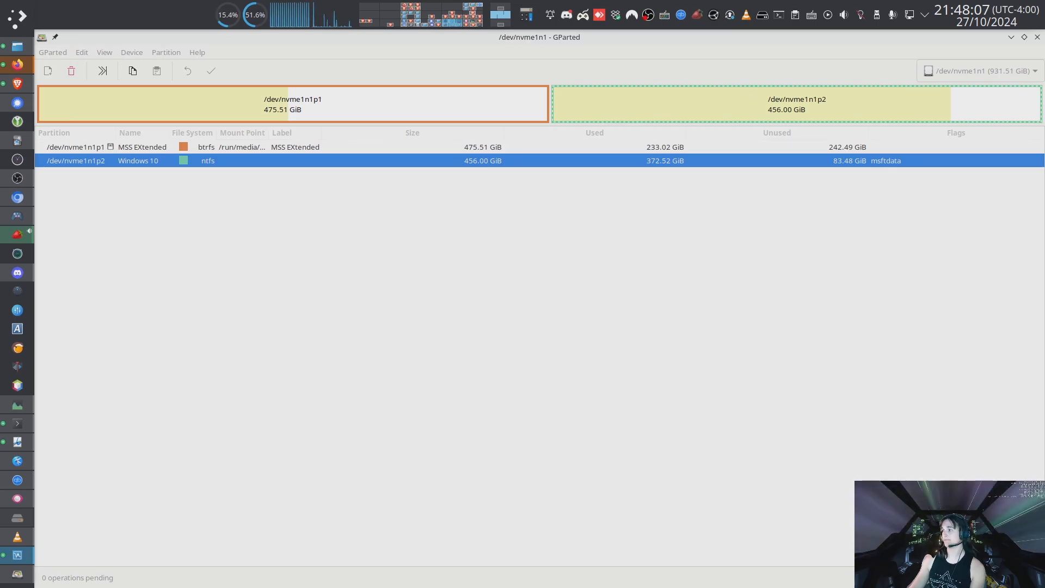
left_click_drag(2, 128, 419, 184)
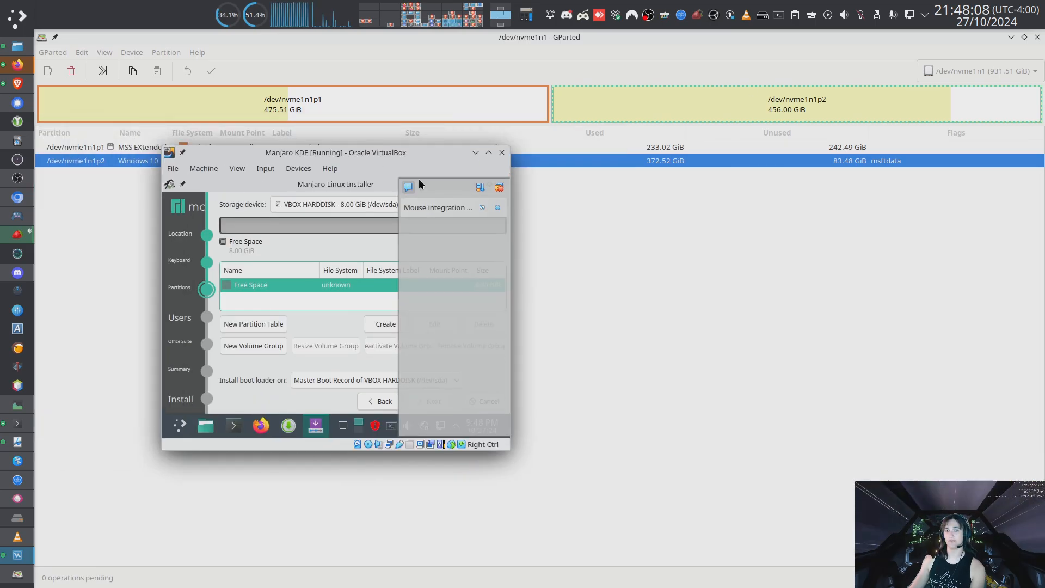
left_click(488, 152)
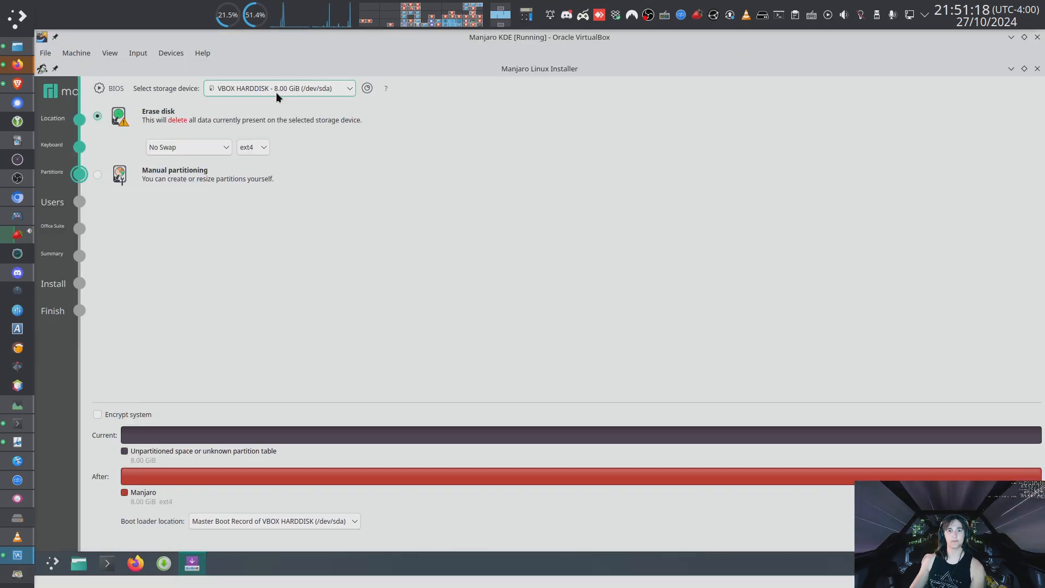
Select the 8.00 GiB VBOX HARDDISK and choose the Erase disk option.
left_click(276, 92)
left_click(292, 105)
left_click(218, 148)
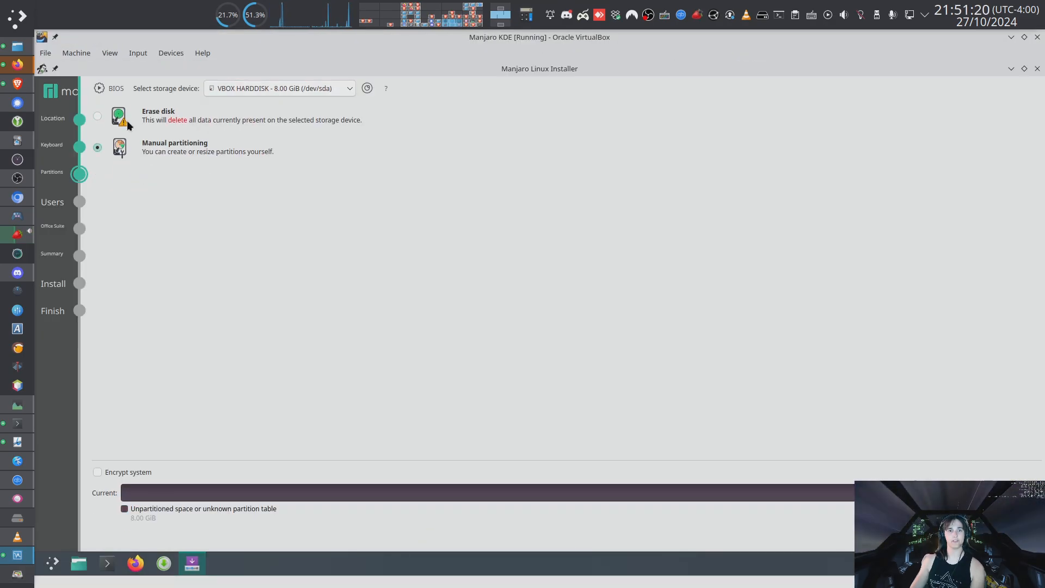
left_click(95, 117)
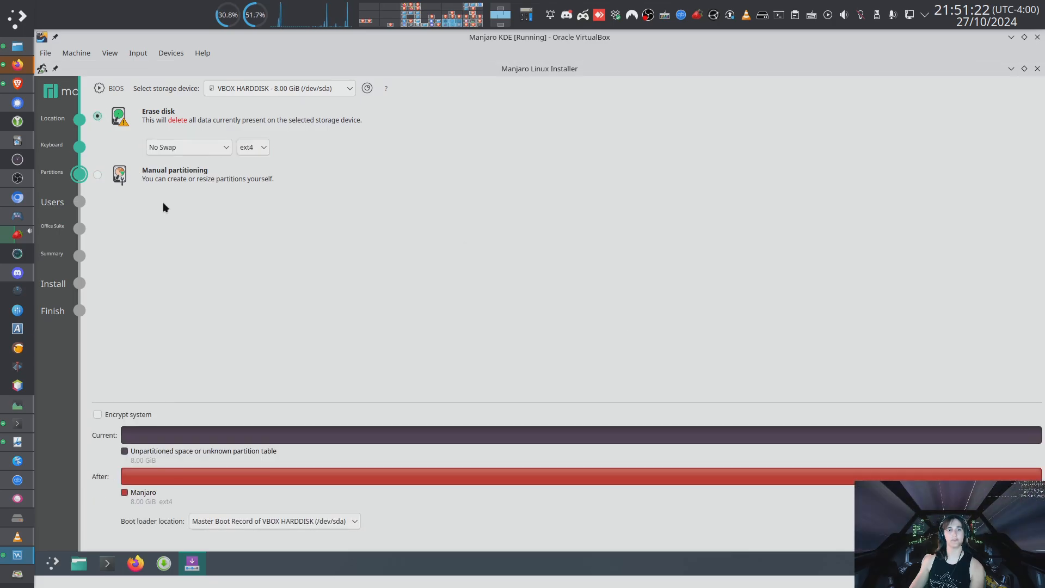
Set the swap option to Swap (with Hibernate) and the file system to btrfs.
left_click(201, 146)
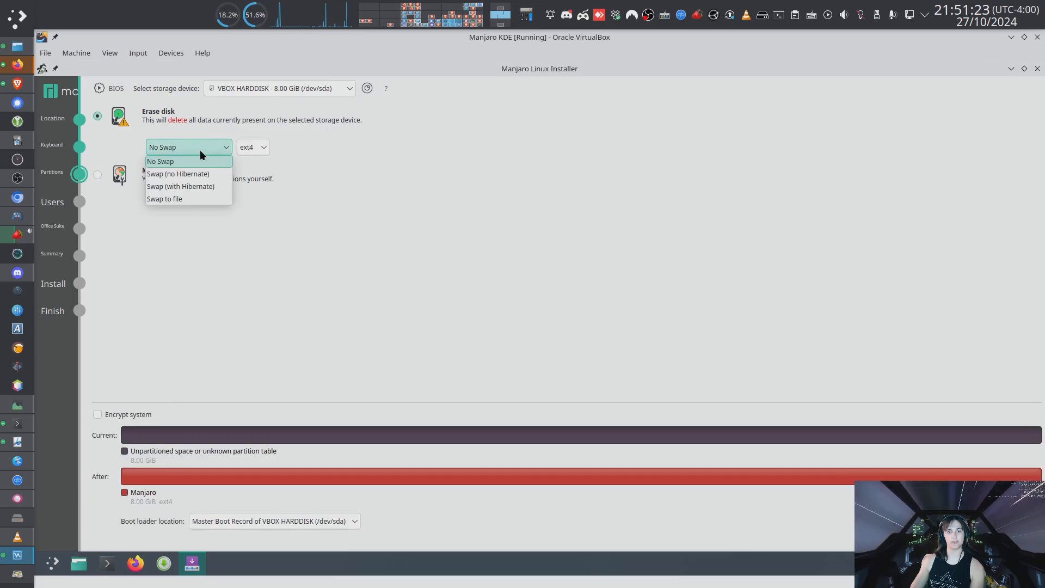
left_click(193, 186)
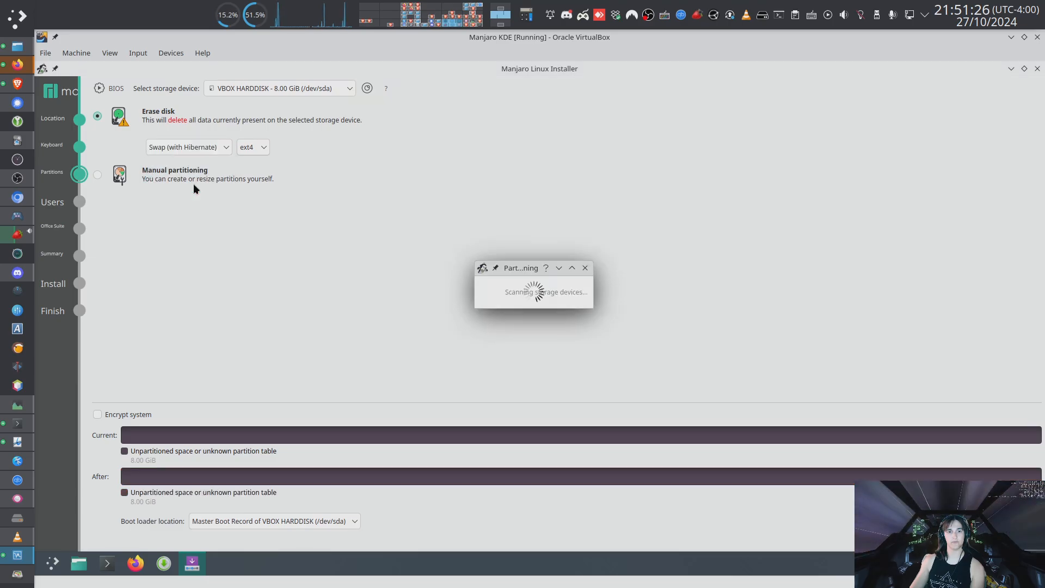
left_click(249, 150)
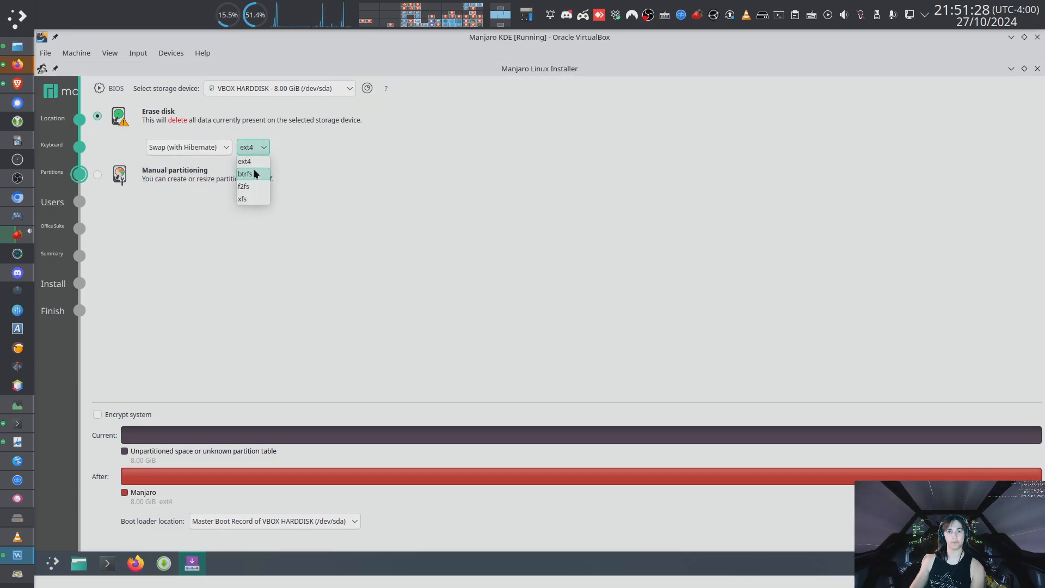
left_click(253, 170)
Enable Encrypt system and enter and confirm the encryption passphrase.
left_click(130, 415)
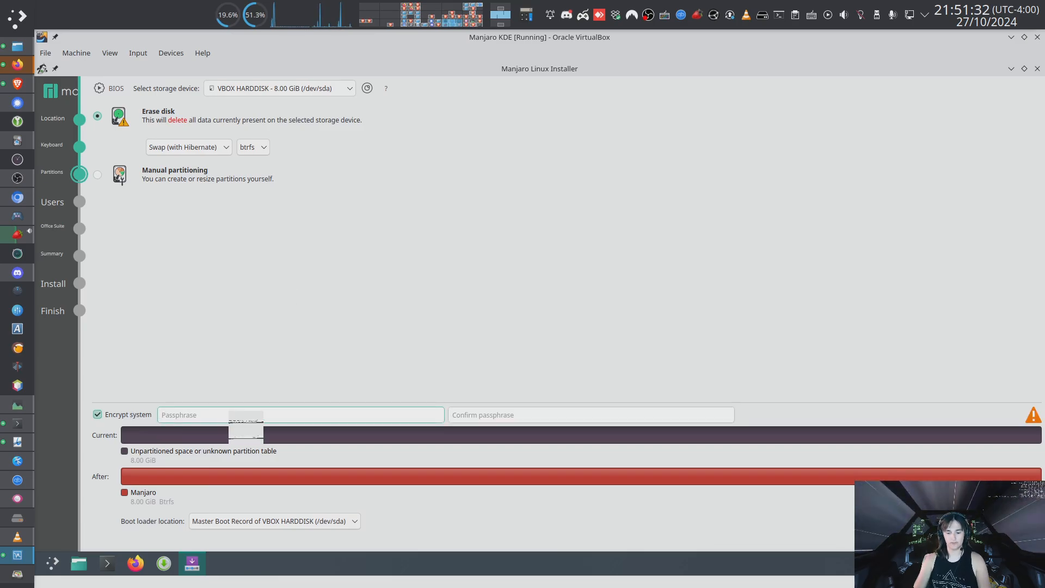
type("•••")
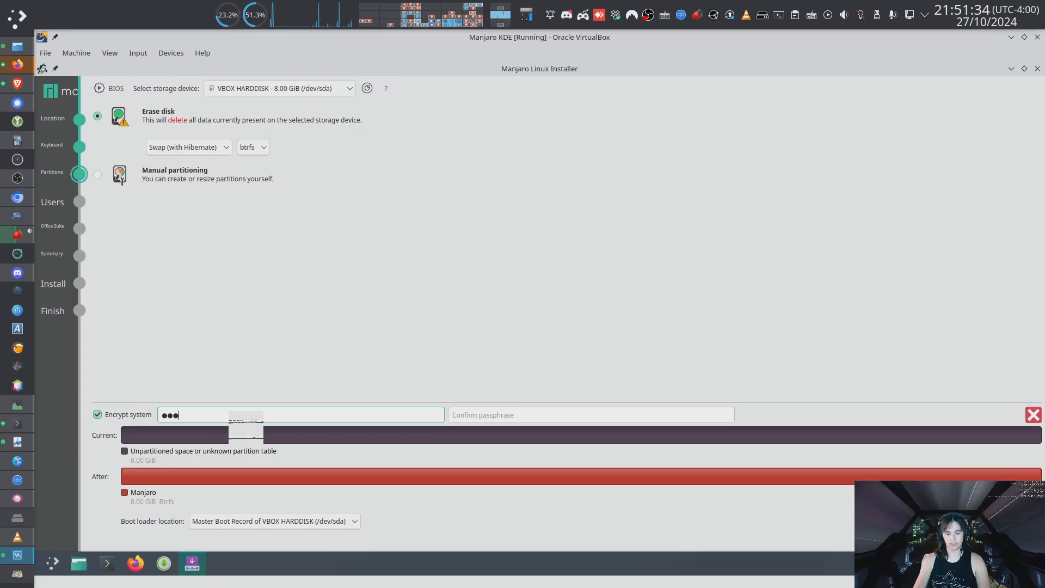
type("••••")
type("•")
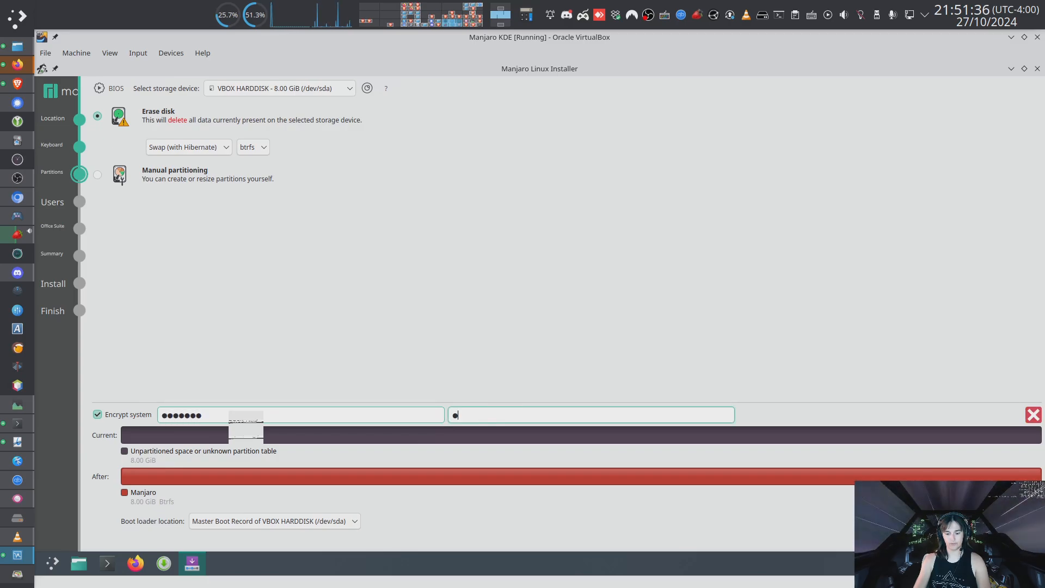
type("••••••")
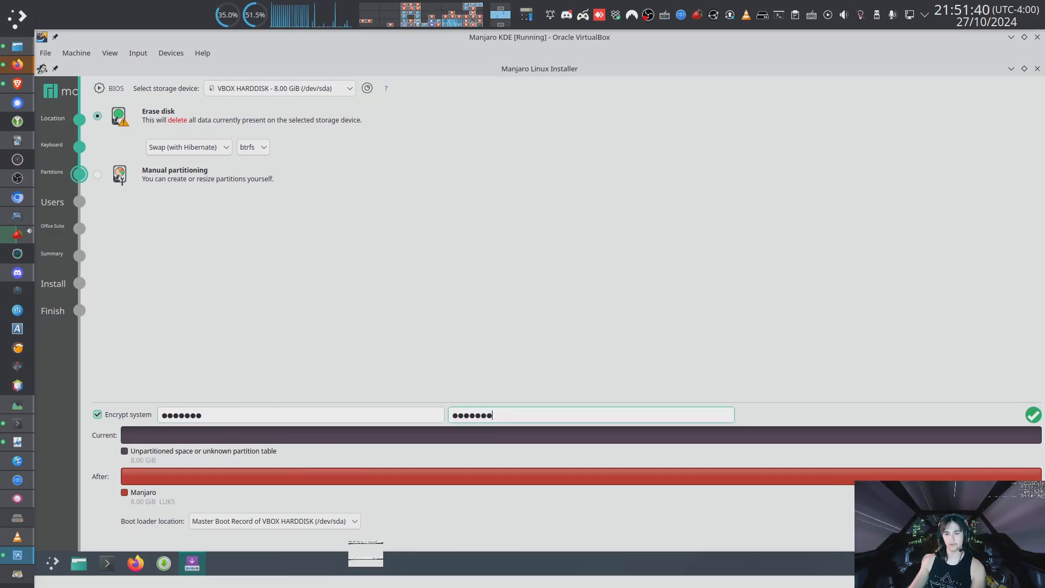
Keep the boot loader on the Master Boot Record of VBOX HARDDISK and continue to the Users page.
left_click(351, 521)
left_click(514, 337)
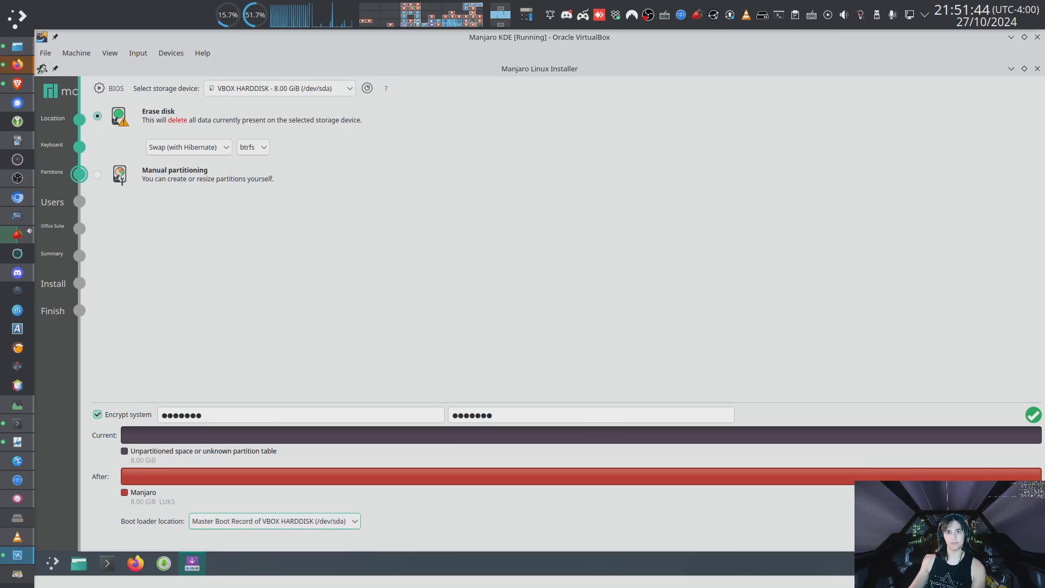
left_click(974, 540)
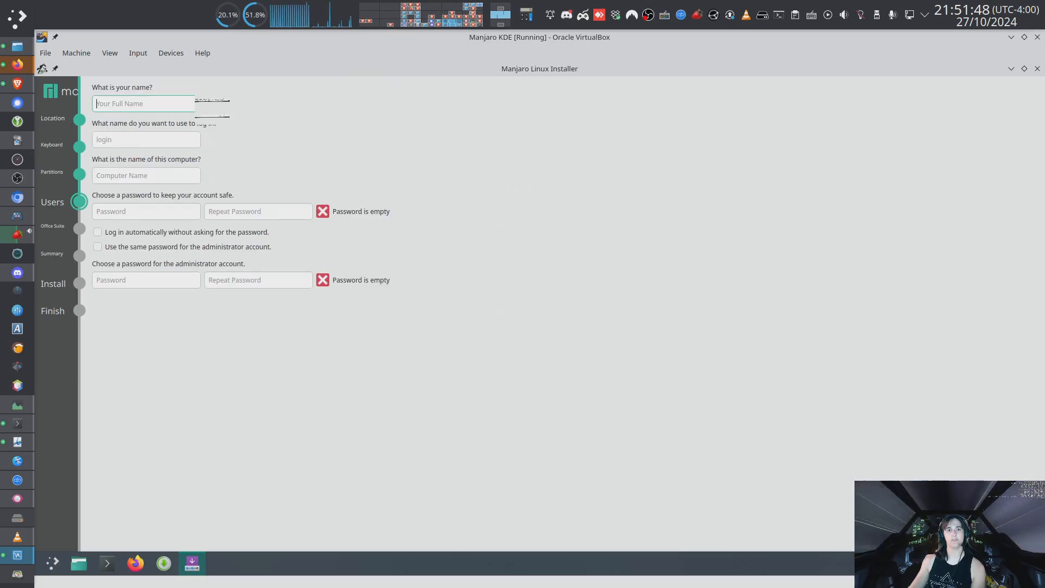
Enter the user's full name in the name field.
left_click(196, 103)
type("Sarah")
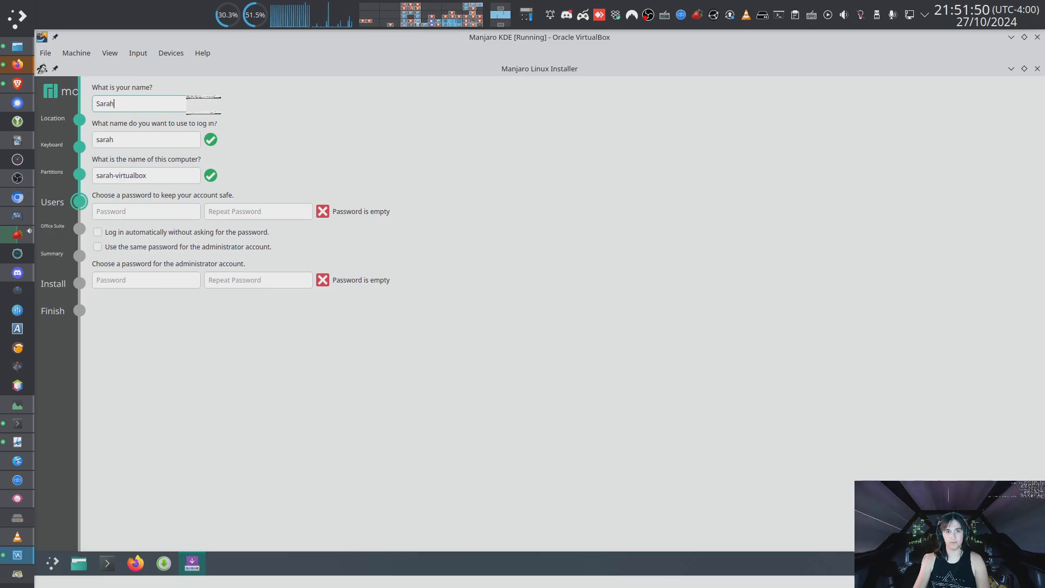
type(" Szabo")
key("Tab")
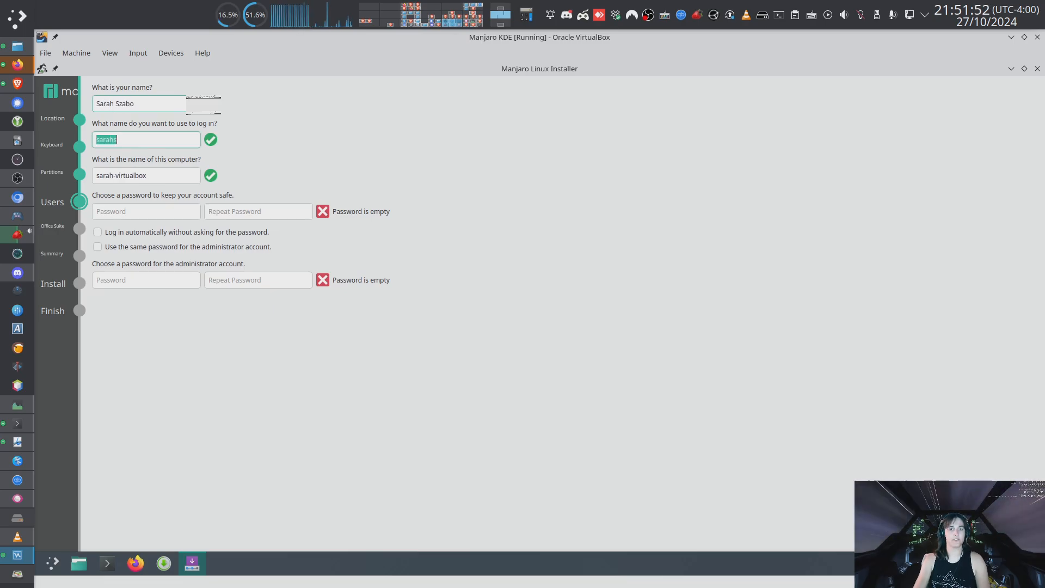
Shorten the login name to the user's first name in lowercase.
key("Right")
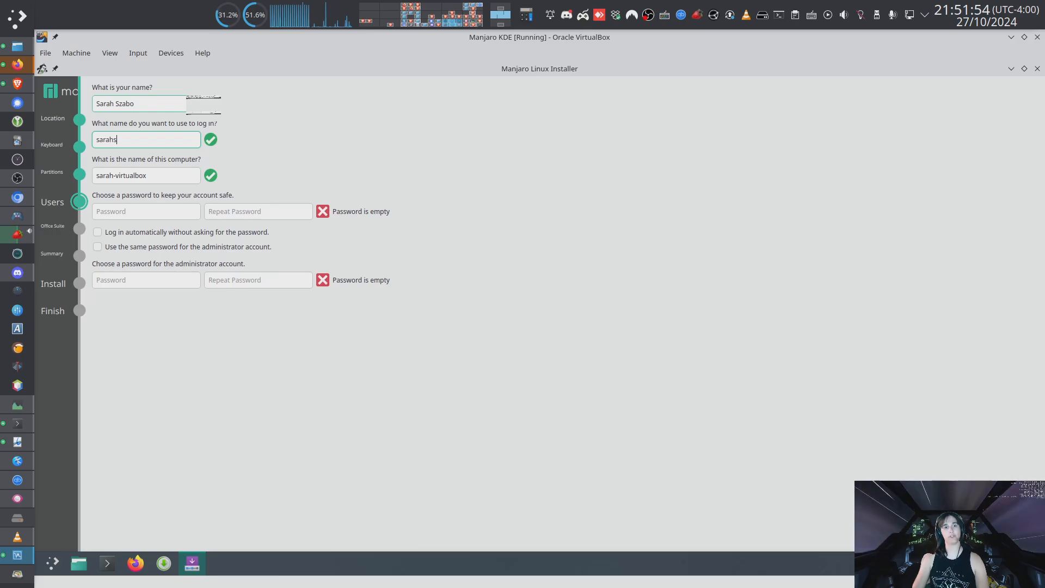
key("Tab")
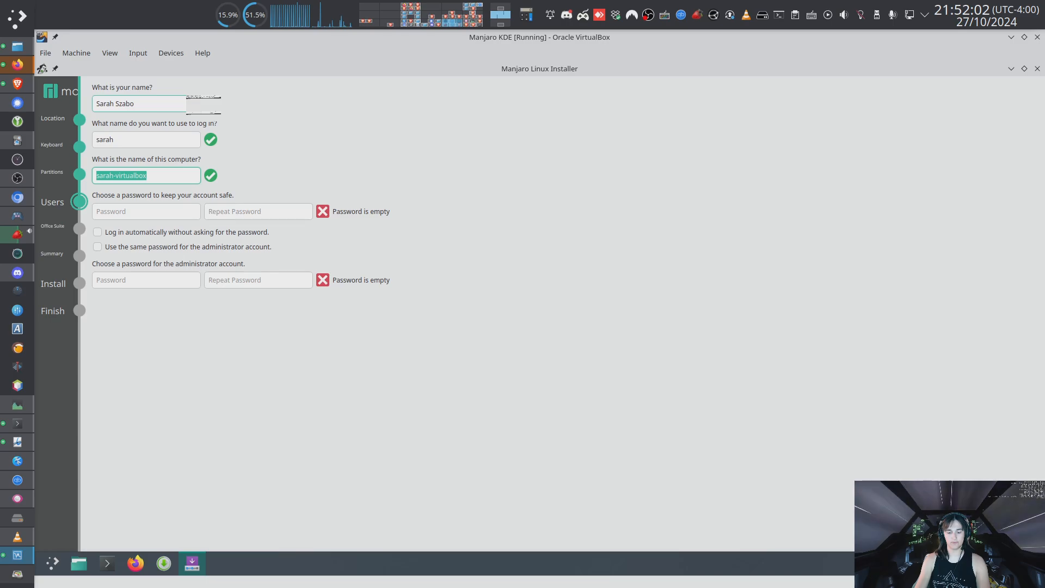
type("midnightstars")
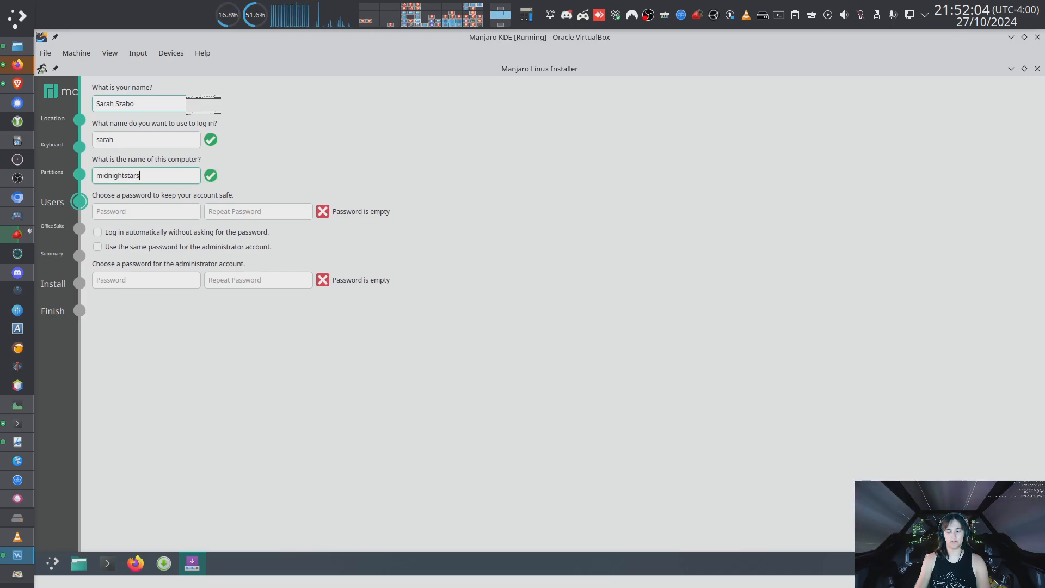
type("i")
key("BackSpace")
key("BackSpace")
key("BackSpace")
key("BackSpace")
key("BackSpace")
key("BackSpace")
key("BackSpace")
key("BackSpace")
key("BackSpace")
key("BackSpace")
key("BackSpace")
key("BackSpace")
key("BackSpace")
key("BackSpace")
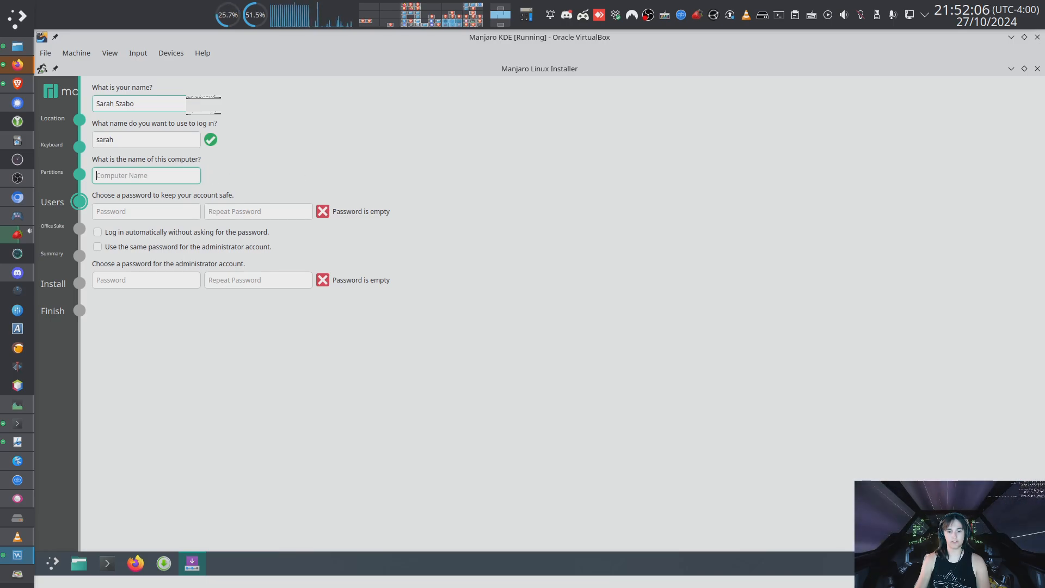
Set the computer name to Manjaro_KDE.
type("Man")
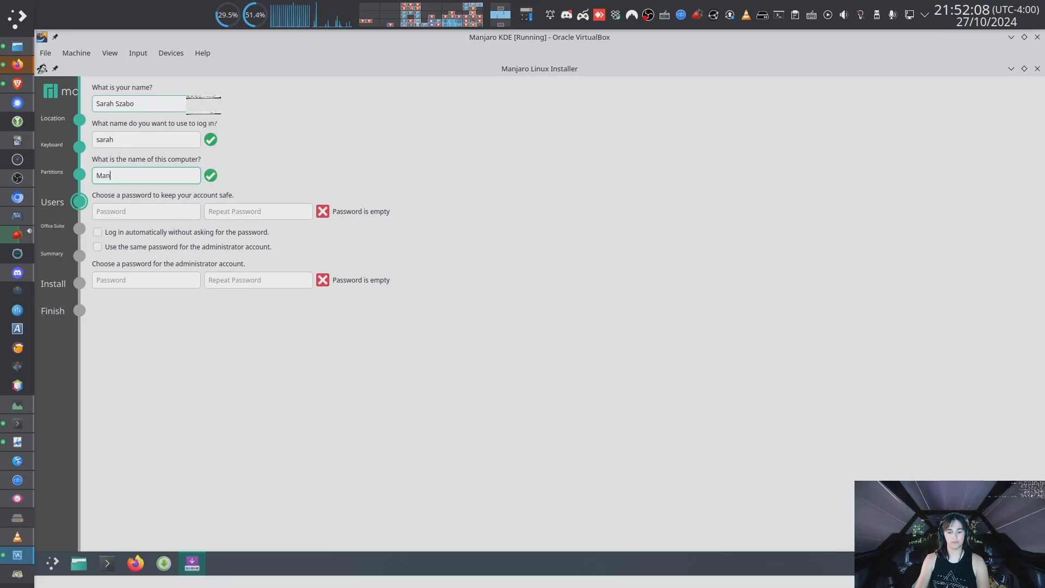
type("jaro KDE")
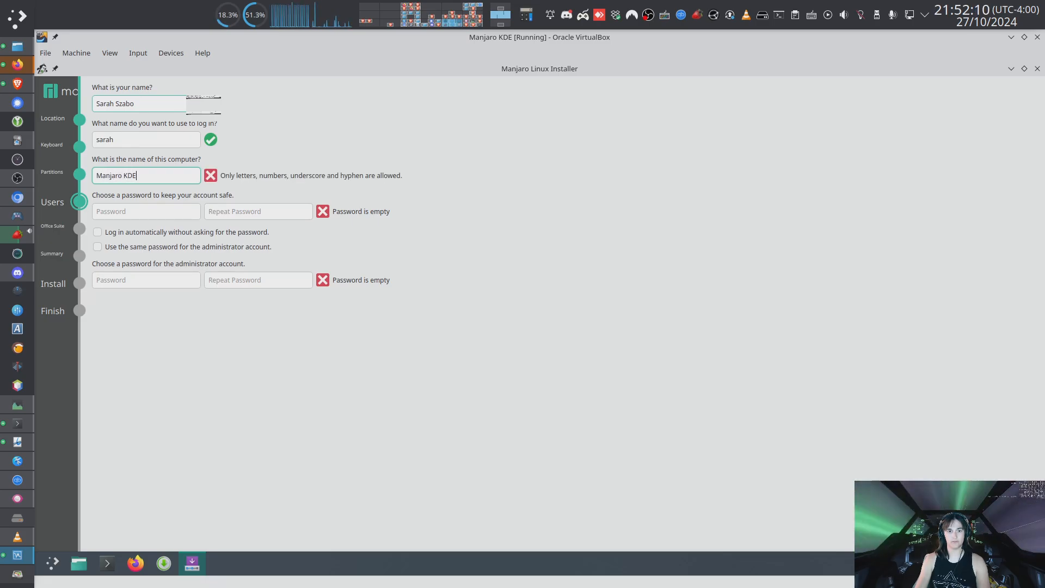
key("BackSpace")
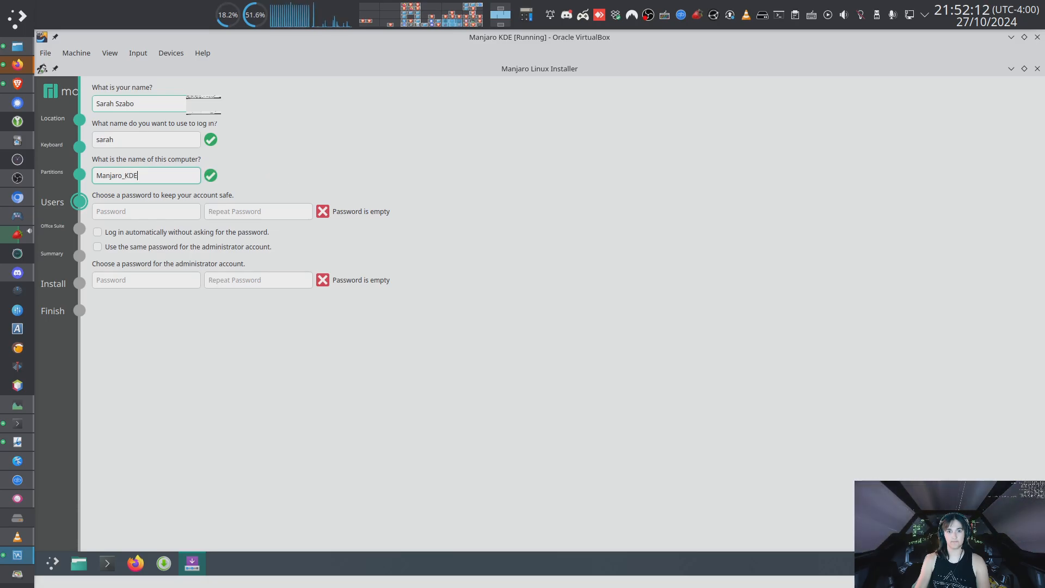
key("Tab")
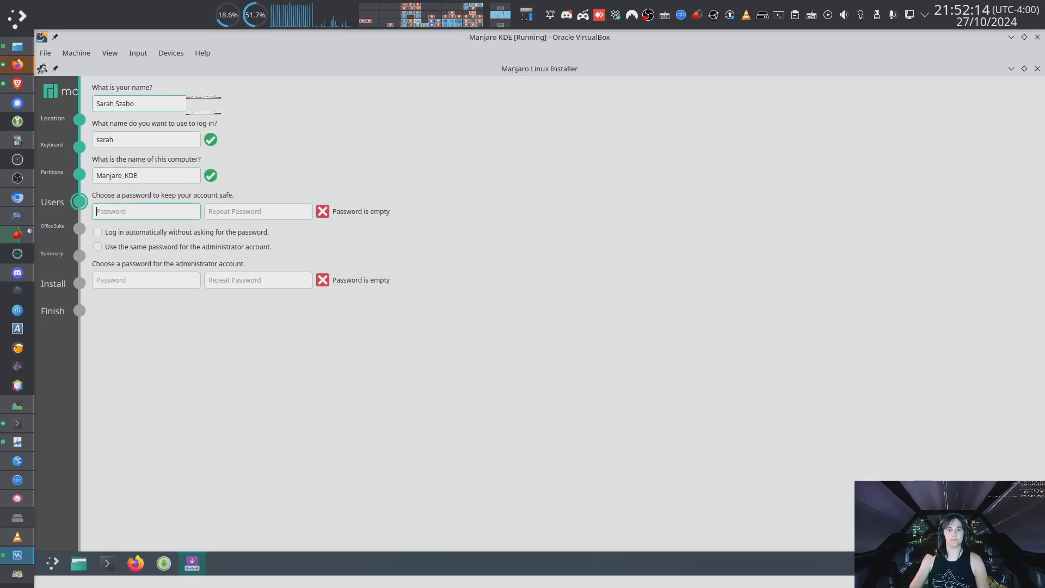
Enter and repeat the user account password.
type("*****")
key("Tab")
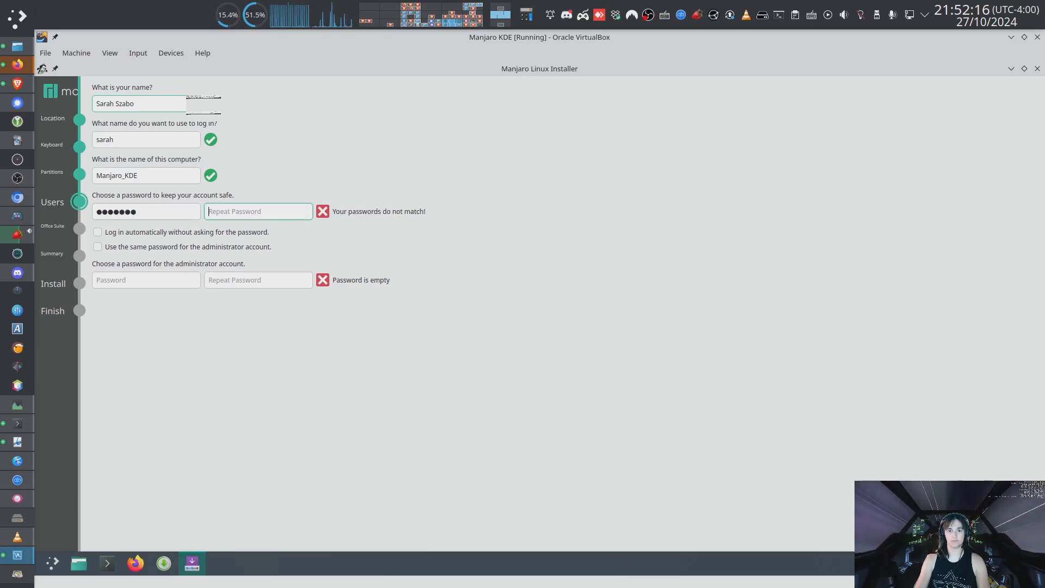
type("*******")
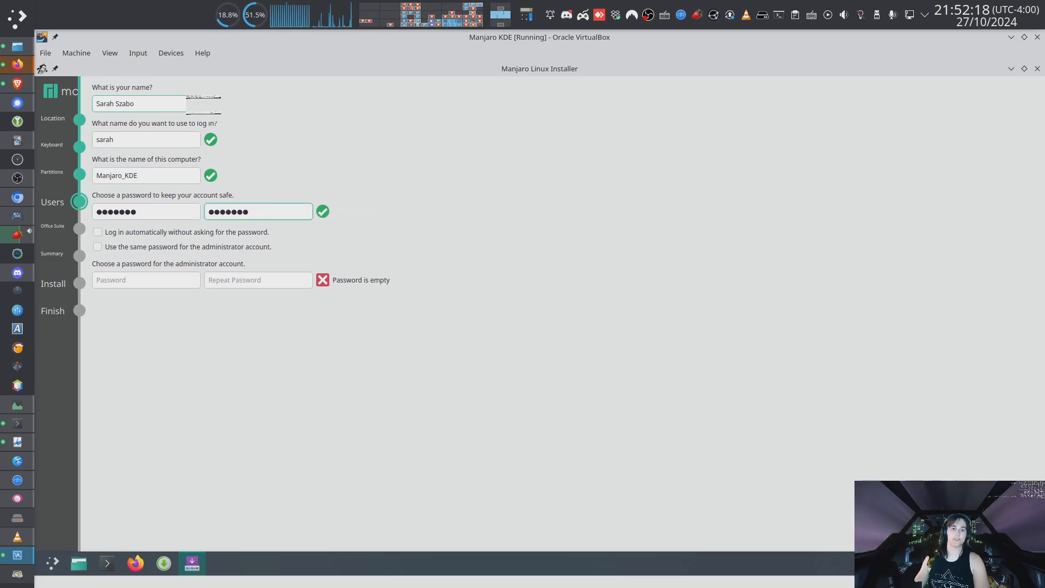
Enable using the same password for the administrator account and continue to the Office Suite page.
left_click(155, 234)
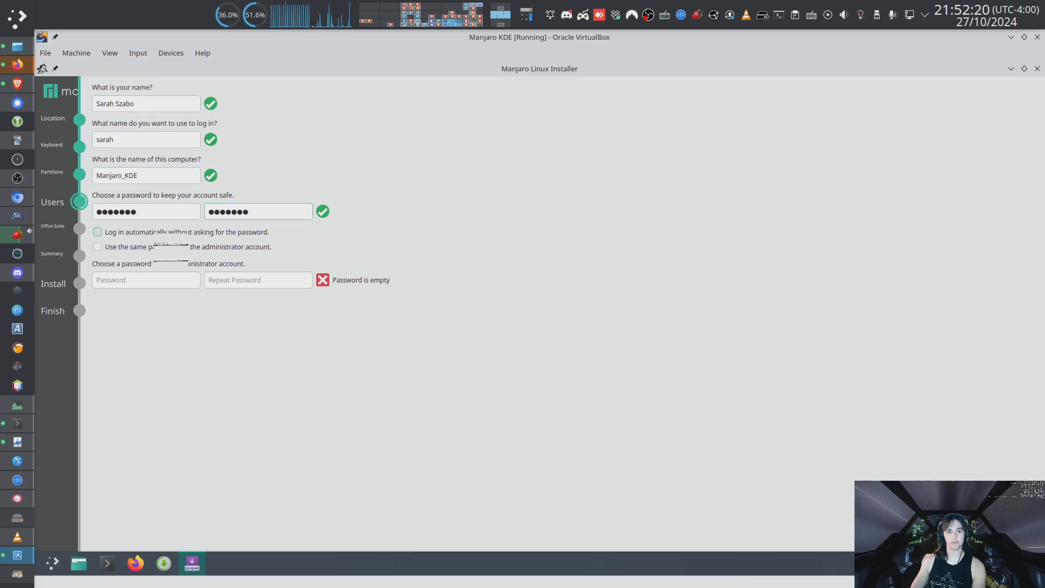
left_click(154, 233)
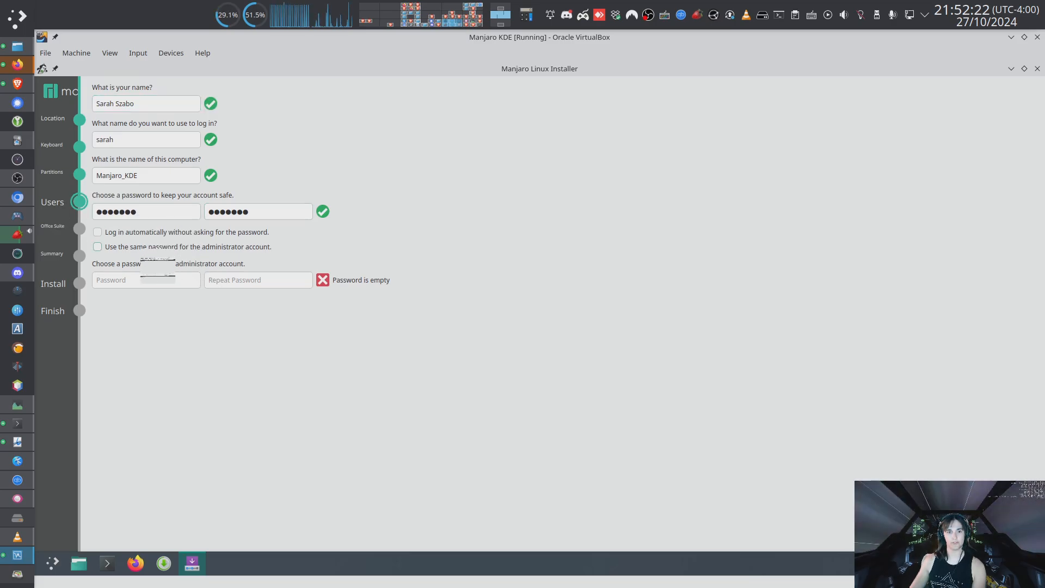
left_click(157, 249)
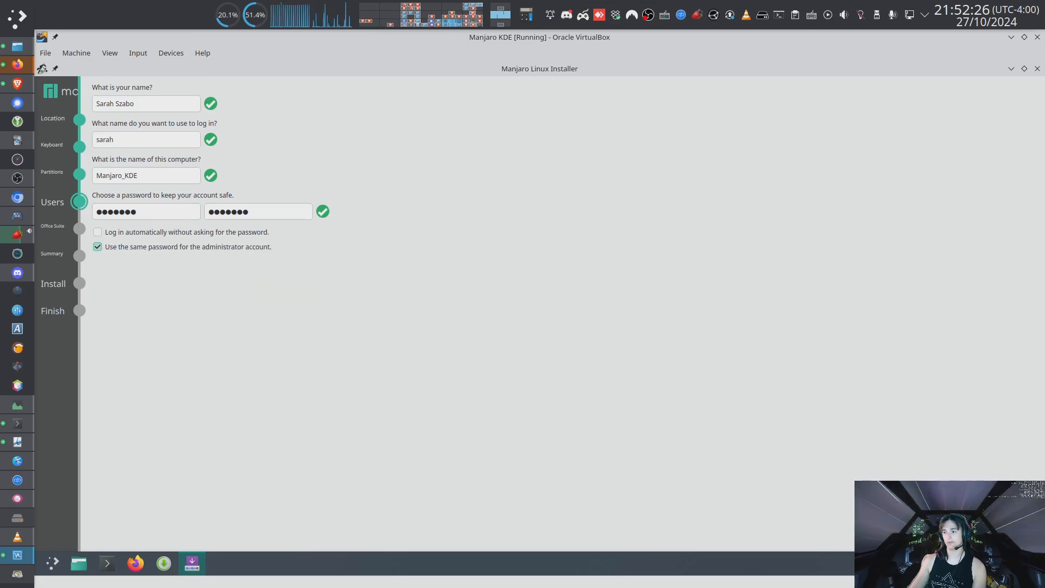
left_click(970, 538)
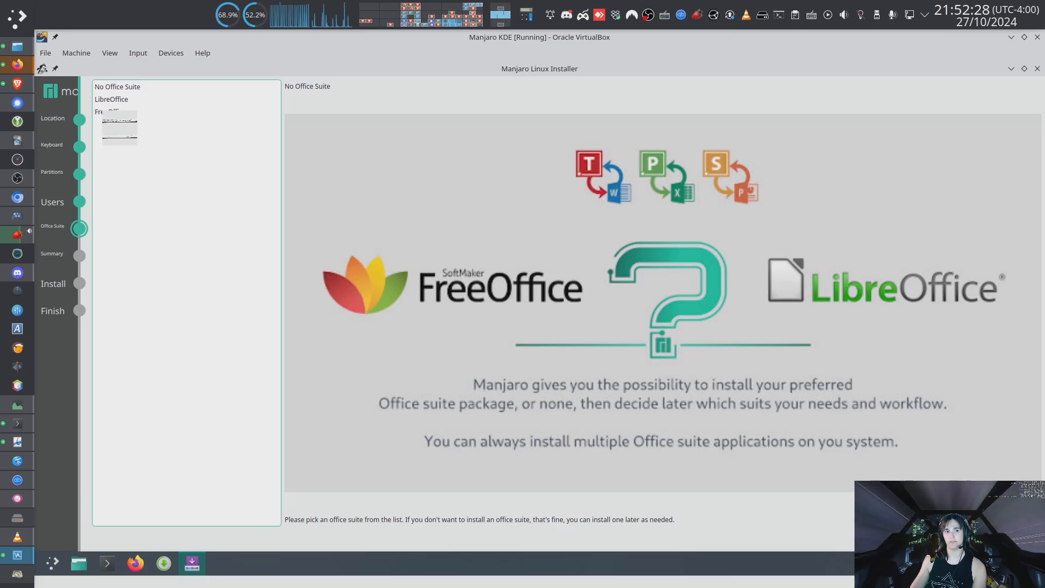
Choose LibreOffice as the office suite and continue to the Summary page.
left_click(124, 99)
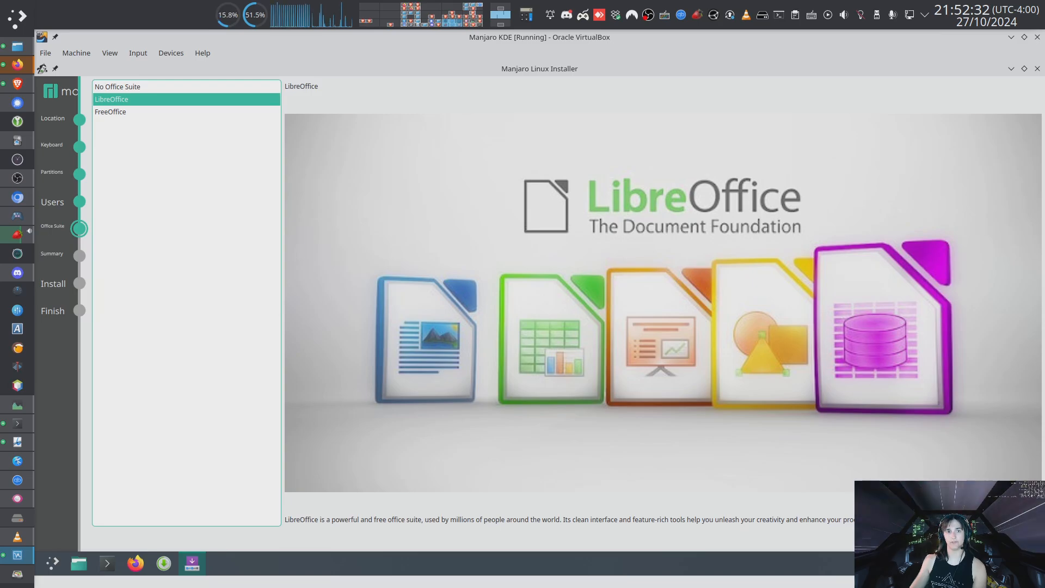
left_click(970, 539)
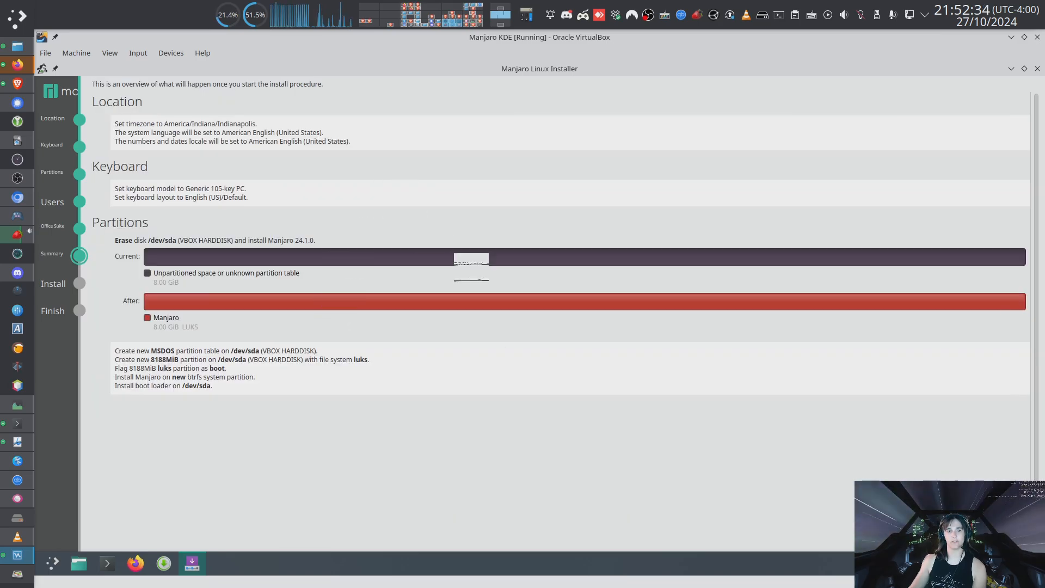
Start the installation and confirm with Install now.
left_click(970, 538)
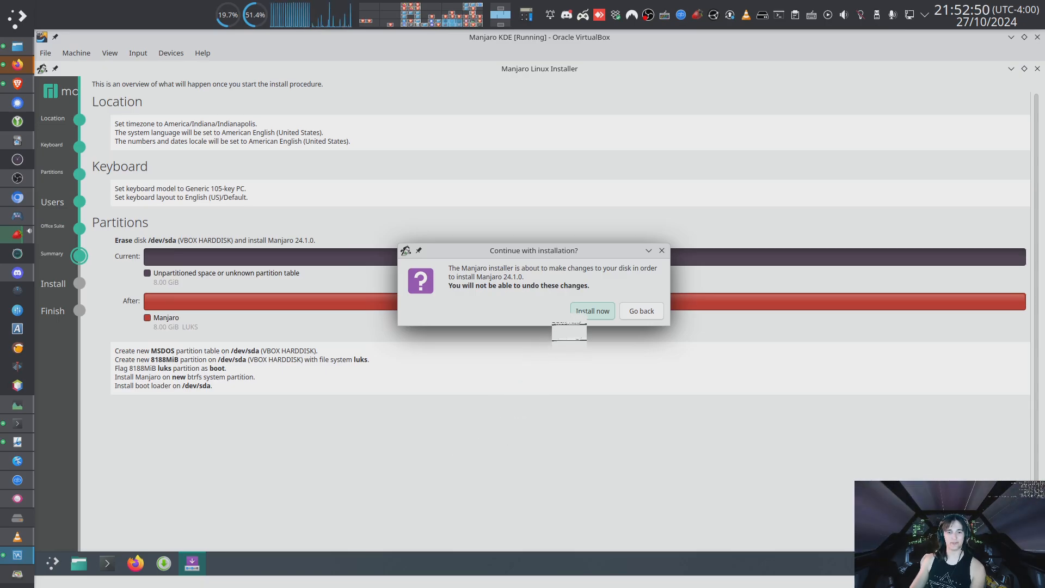
left_click(592, 311)
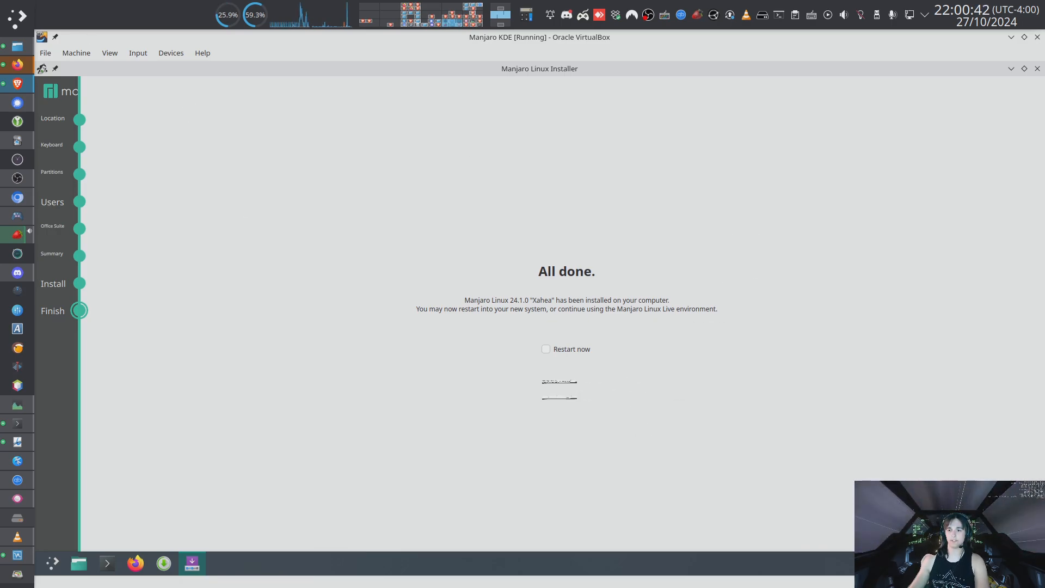
Check Restart now to reboot into the installed system through GRUB.
left_click(547, 349)
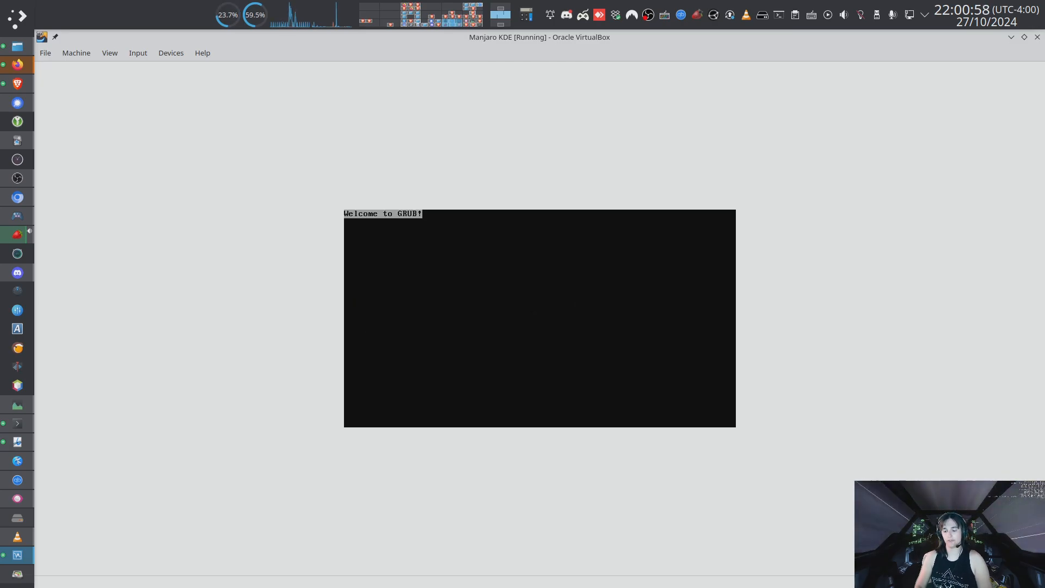
key("Down")
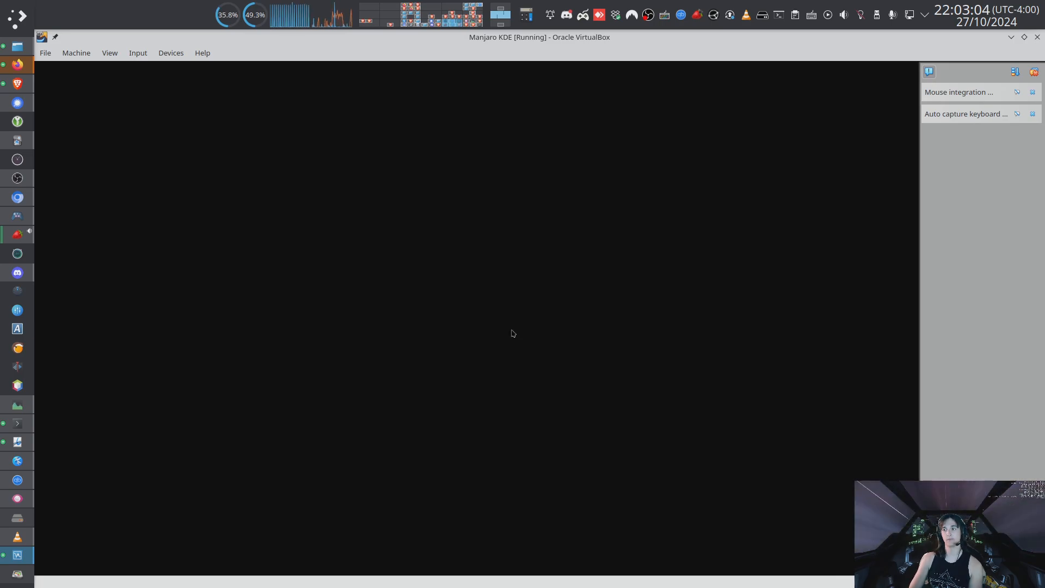
left_click(1032, 72)
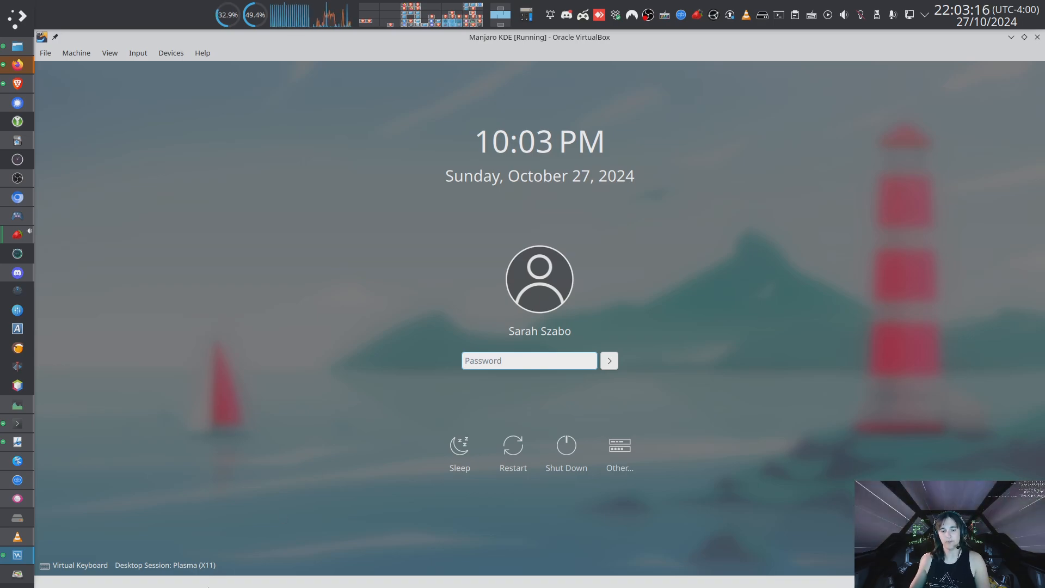
Select Plasma (X11) as the desktop session on the login screen.
left_click(196, 563)
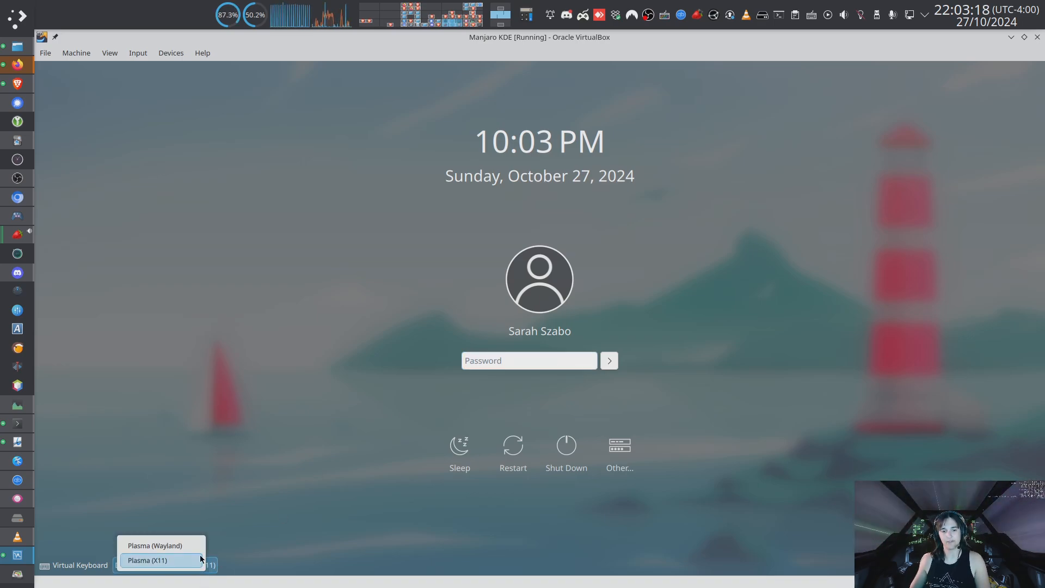
left_click(277, 427)
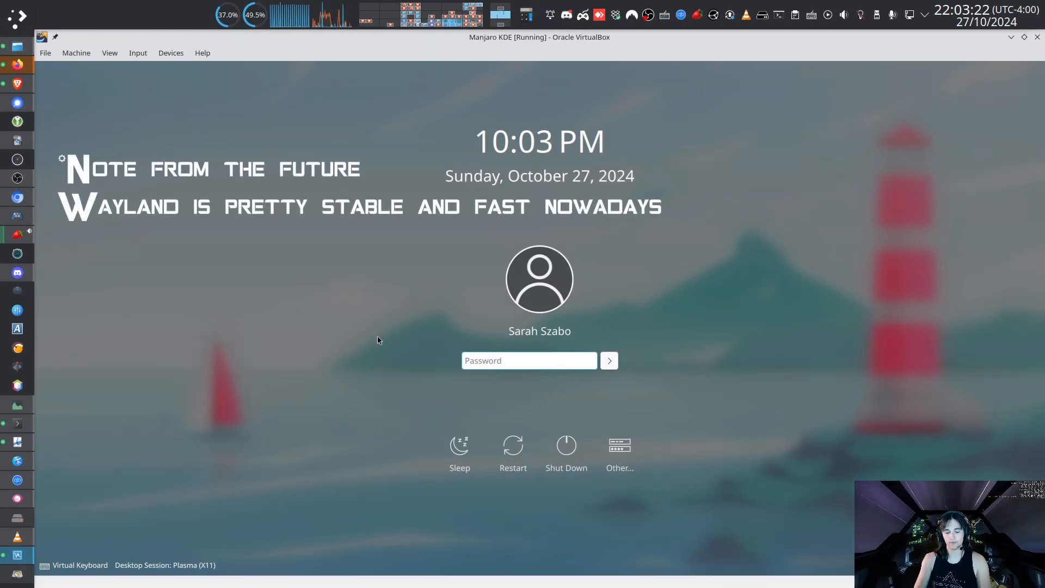
Log in with the account password and close the Manjaro Hello welcome window.
type("•••••••")
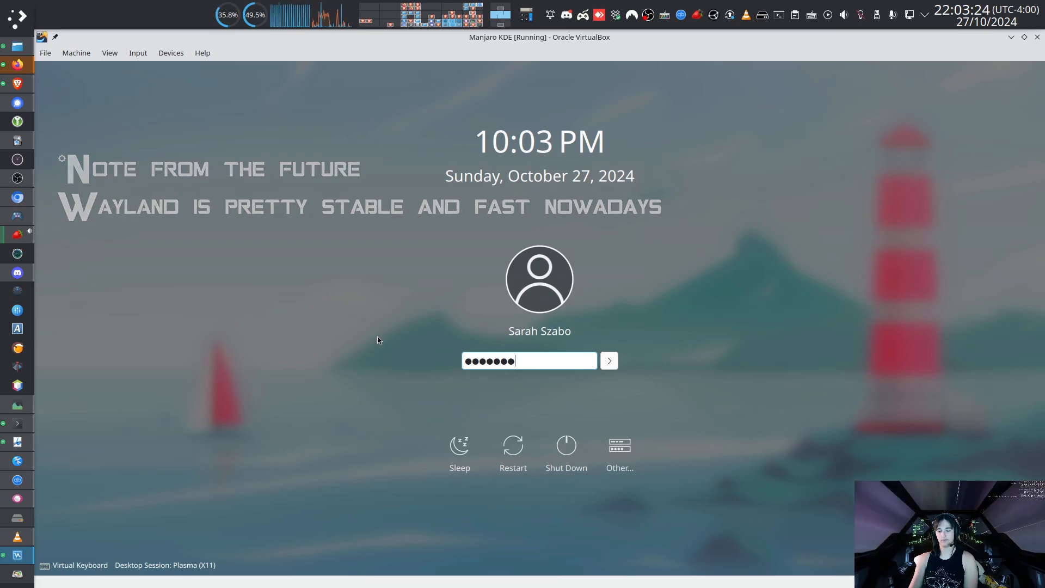
key("Return")
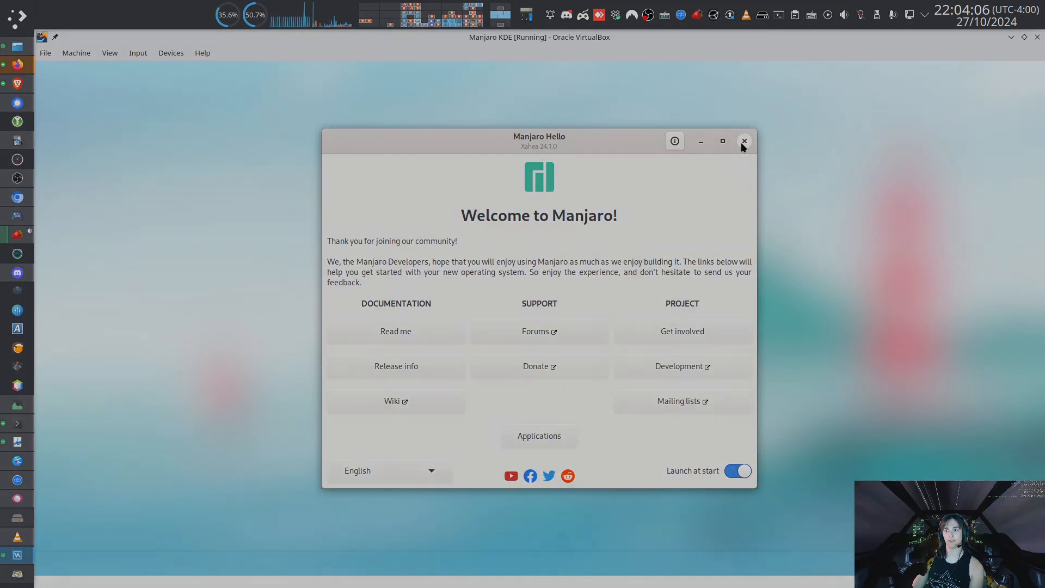
left_click(743, 142)
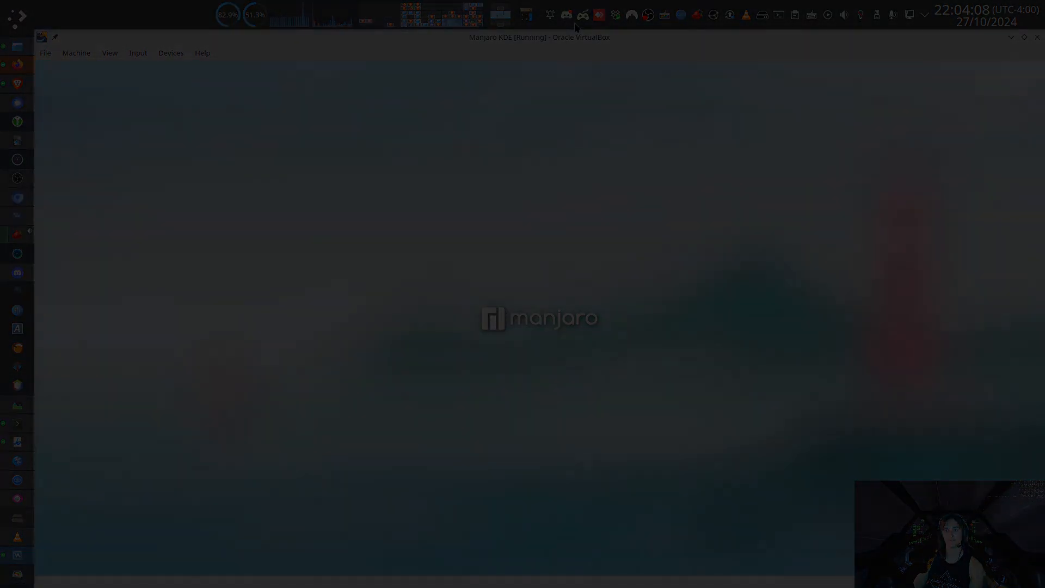